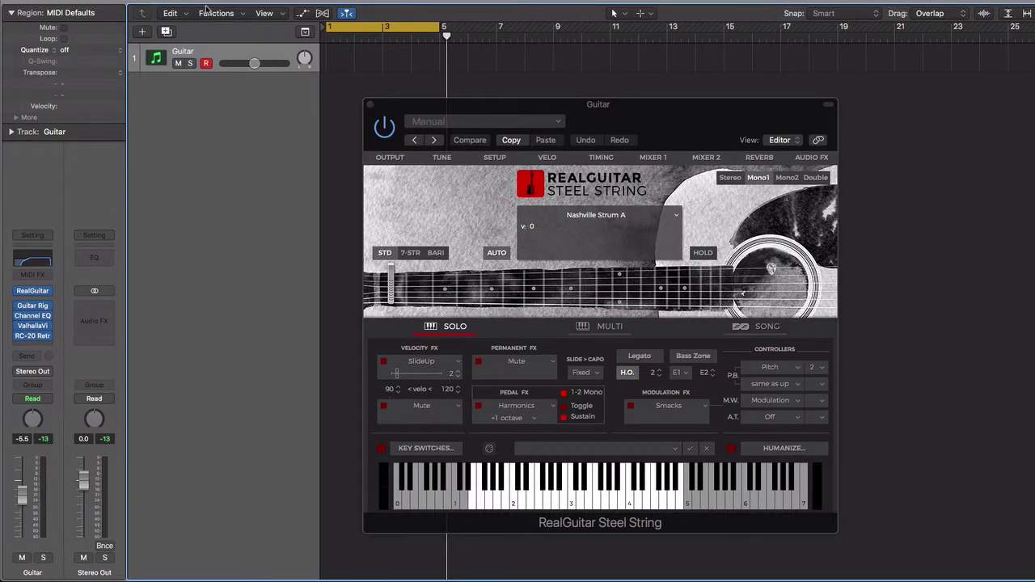
Bring up the Guitar Rig 5 FX window with the Stevies Rhythm amp rack.
{"action": "mouse_move", "coordinate": [480, 573]}
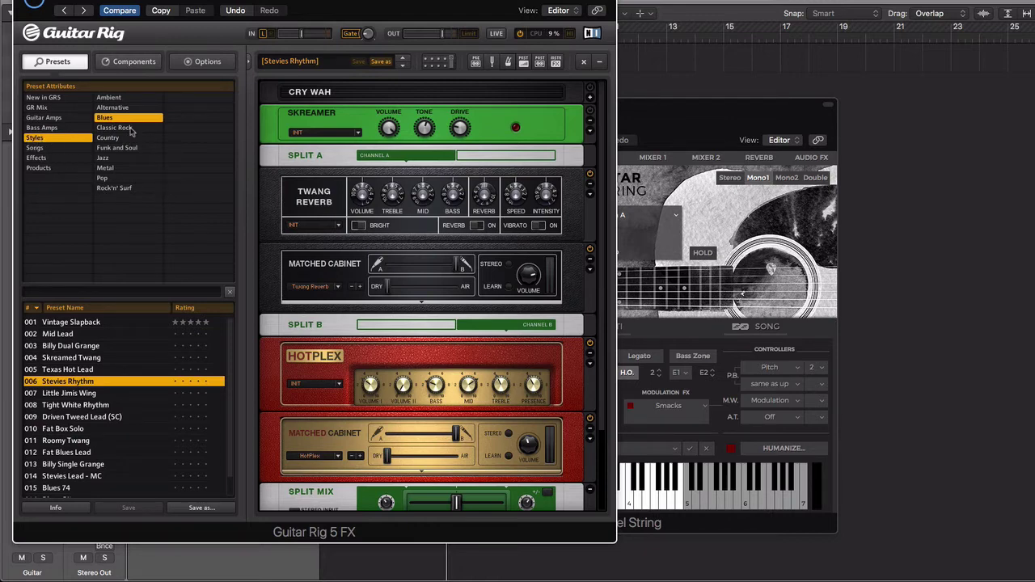
Close Guitar Rig, then briefly check the Channel EQ, ValhallaVintageVerb and RC-20 Vinyl 1 insert windows.
{"action": "key", "text": "super+w"}
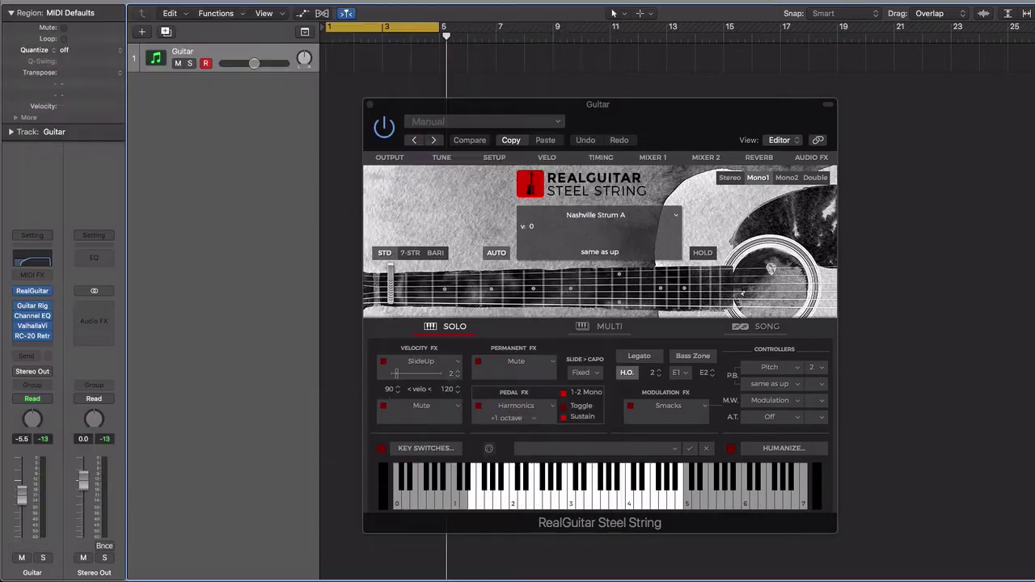
{"action": "left_click", "coordinate": [34, 318]}
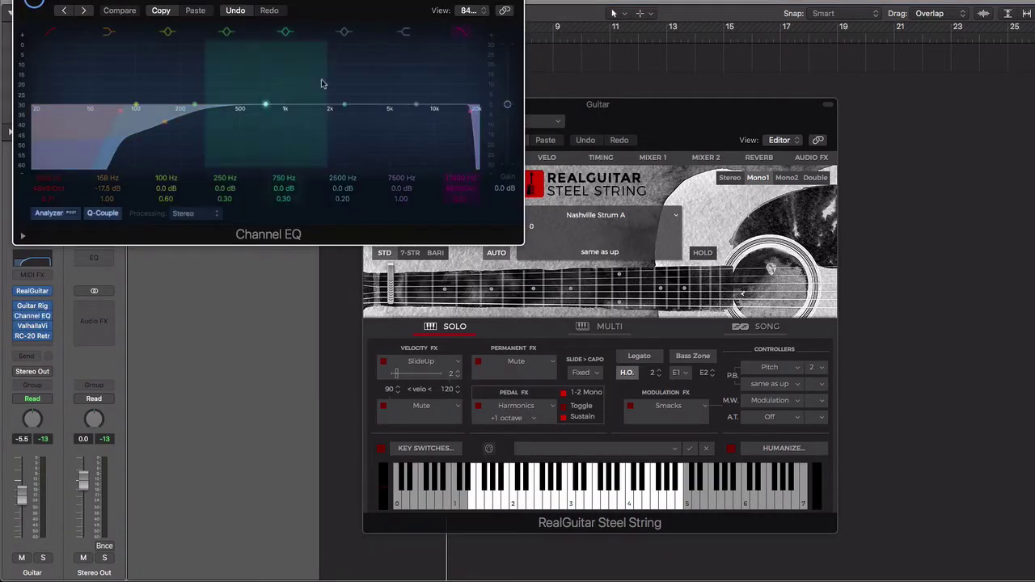
{"action": "key", "text": "super+w"}
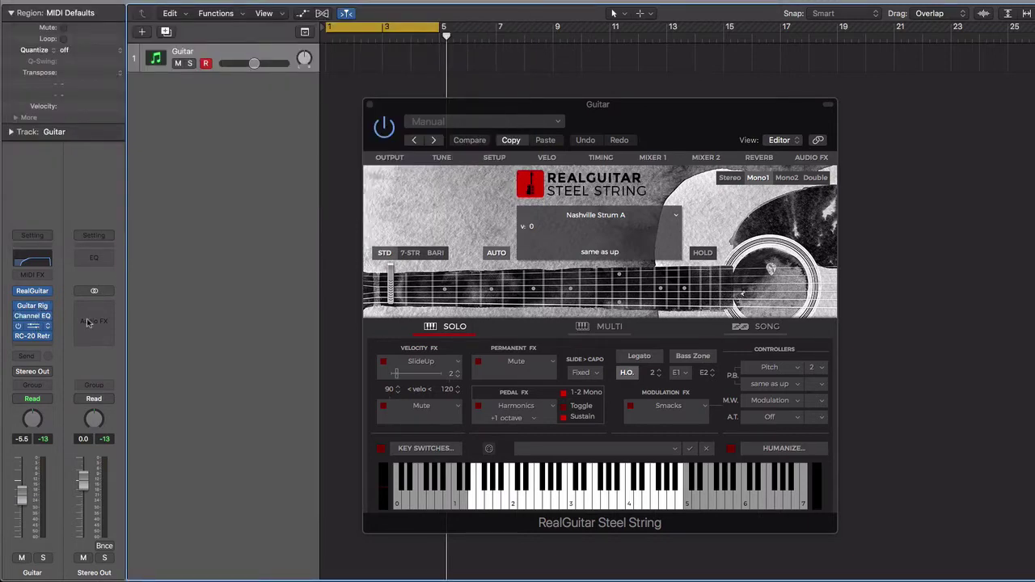
{"action": "left_click", "coordinate": [33, 326]}
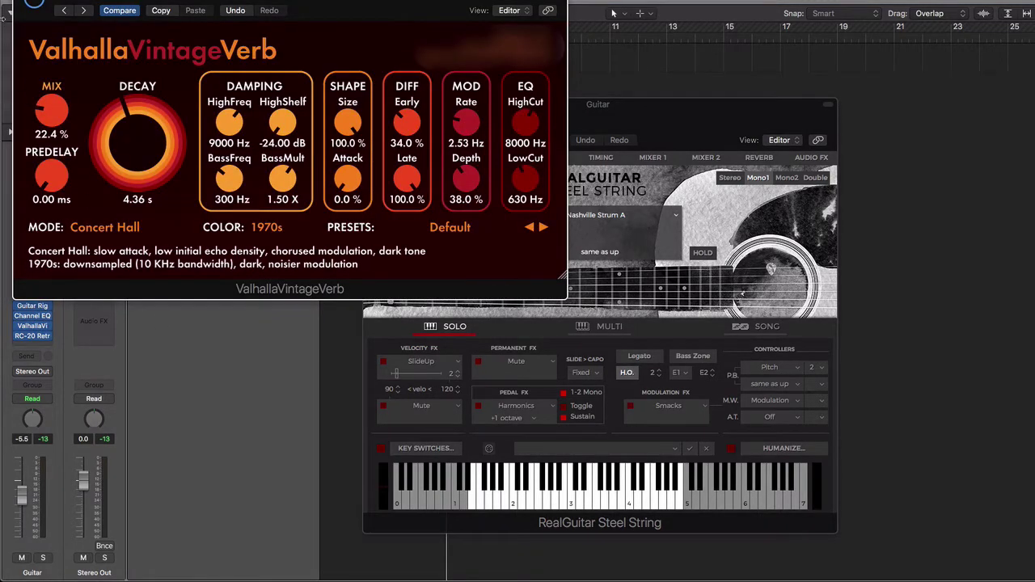
{"action": "key", "text": "super+w"}
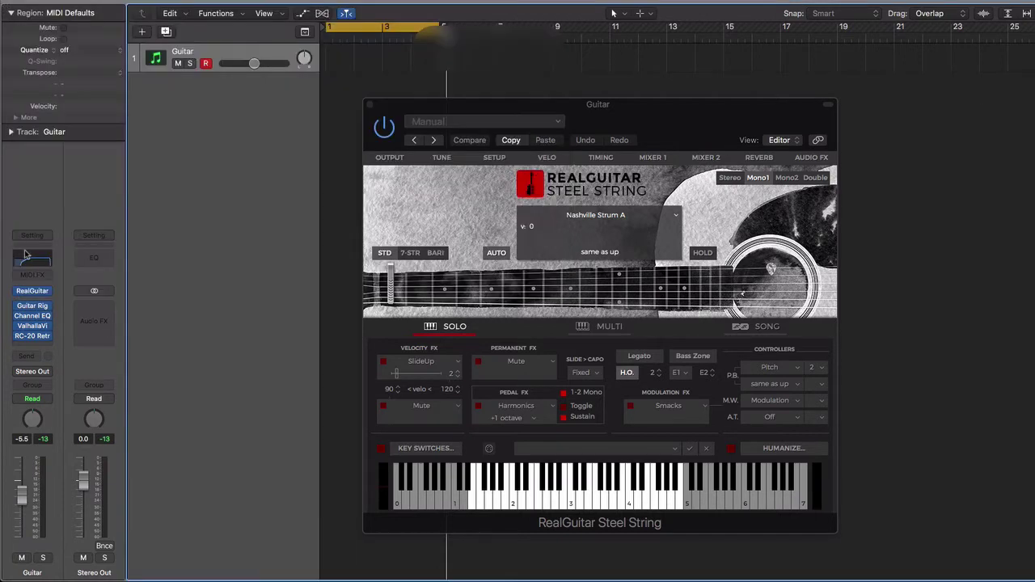
{"action": "left_click", "coordinate": [34, 340]}
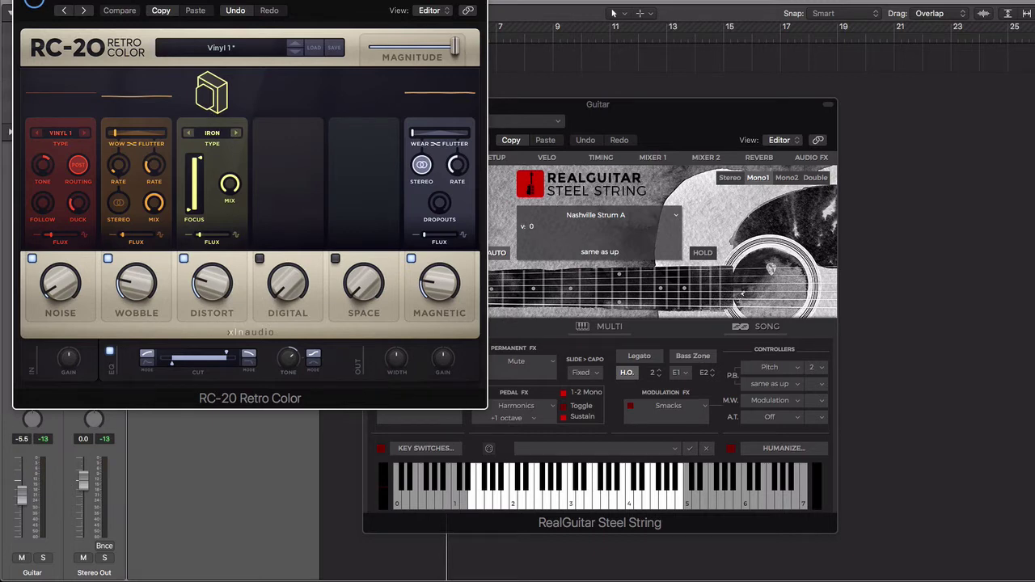
{"action": "left_click", "coordinate": [24, 0]}
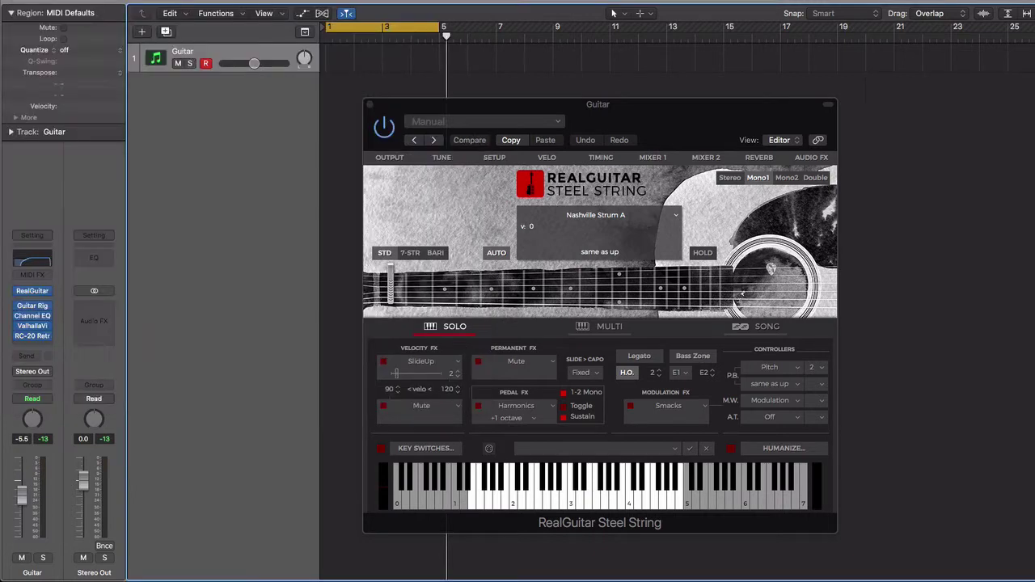
Close RealGuitar, pencil an empty Guitar region spanning bars 1–5, and open it for editing.
{"action": "left_click", "coordinate": [368, 104]}
{"action": "key", "text": "Escape"}
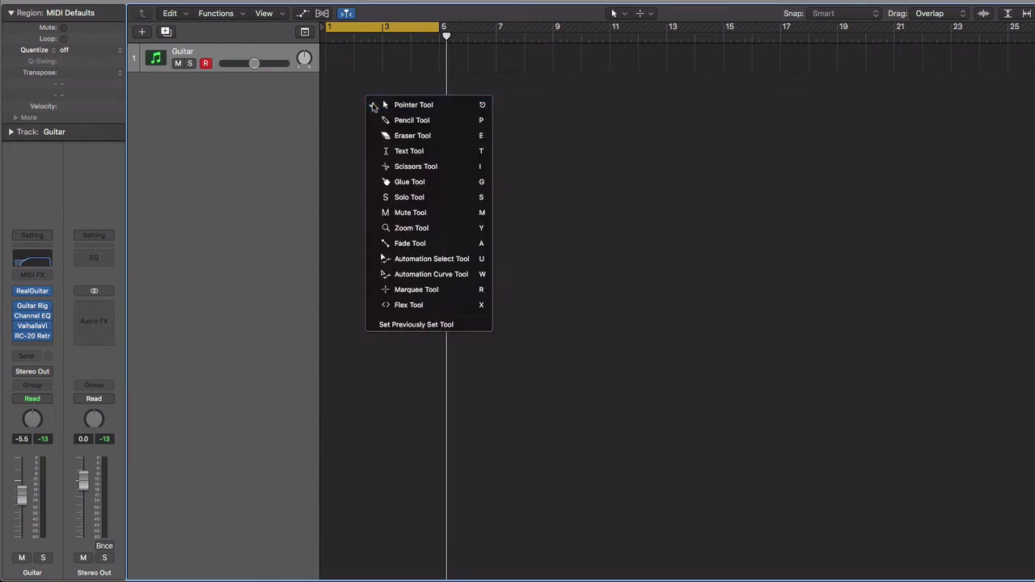
{"action": "key", "text": "Escape"}
{"action": "key", "text": "Escape"}
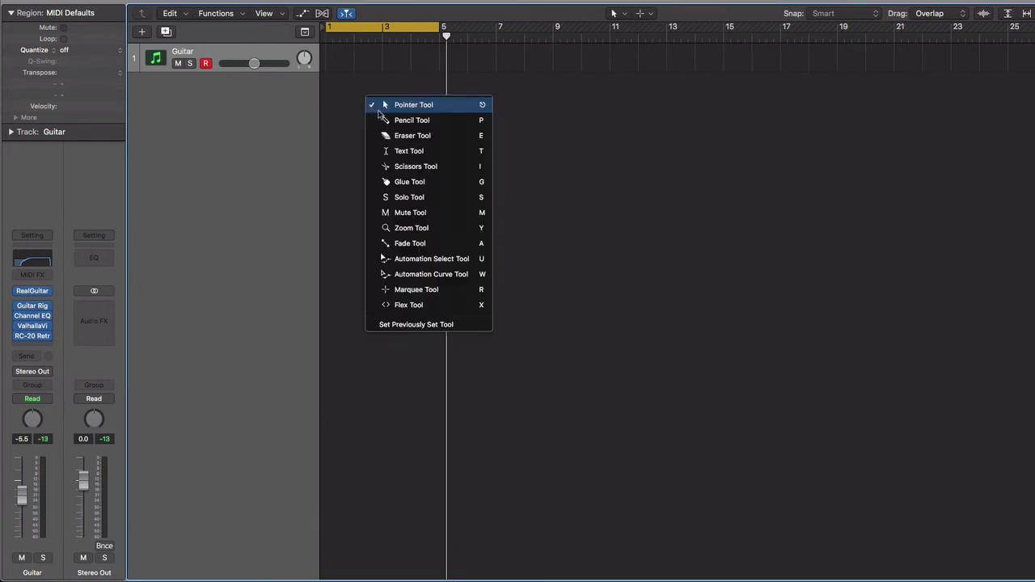
{"action": "left_click", "coordinate": [380, 120]}
{"action": "left_click", "coordinate": [336, 63]}
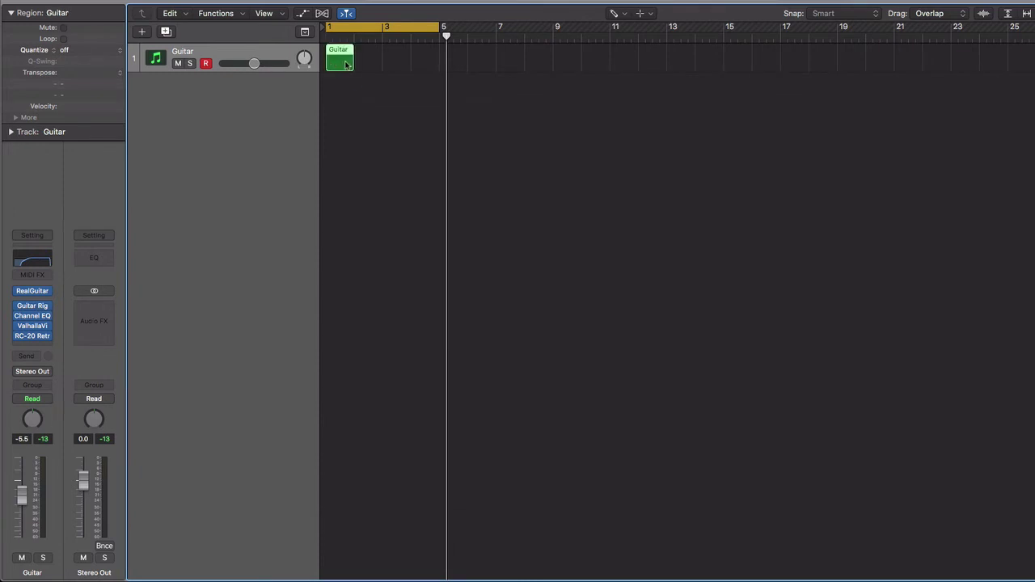
{"action": "left_click_drag", "start_coordinate": [354, 64], "coordinate": [433, 64]}
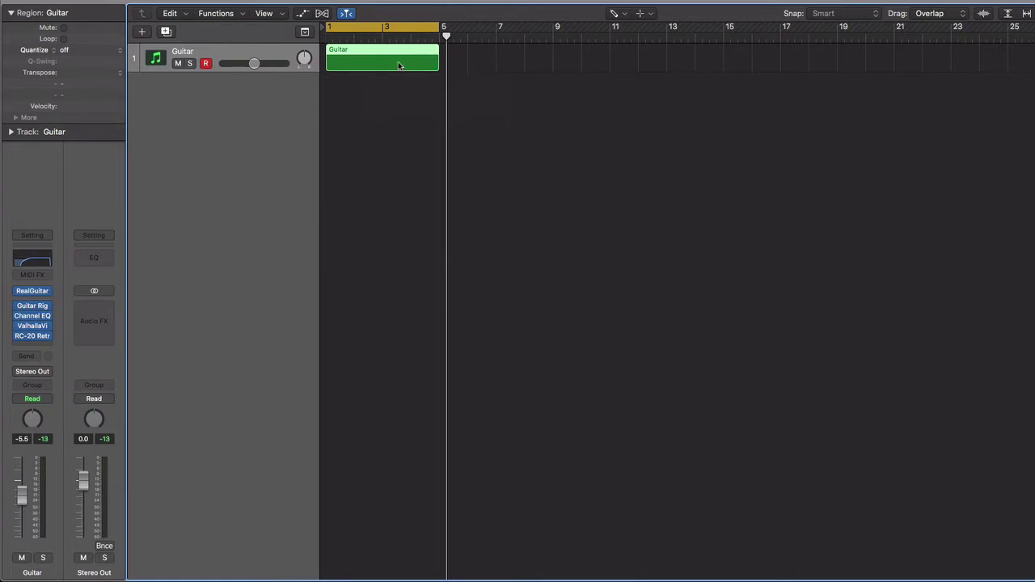
{"action": "double_click", "coordinate": [399, 65]}
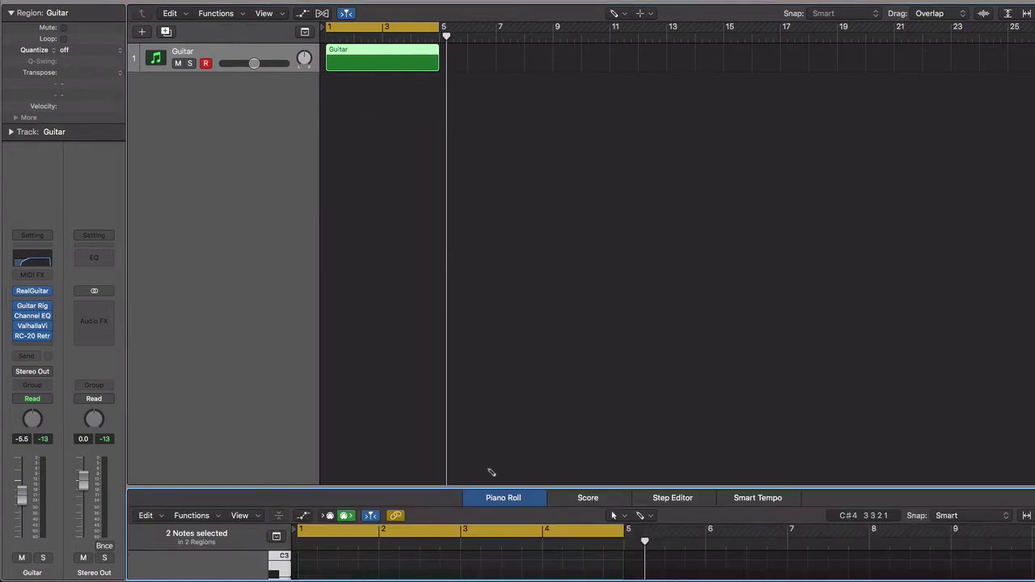
Enlarge the Piano Roll pane, scroll to the C3–C4 range, and zoom the timeline horizontally.
{"action": "left_click_drag", "start_coordinate": [485, 488], "coordinate": [465, 249]}
{"action": "scroll", "coordinate": [455, 427], "scroll_direction": "up", "scroll_amount": 2}
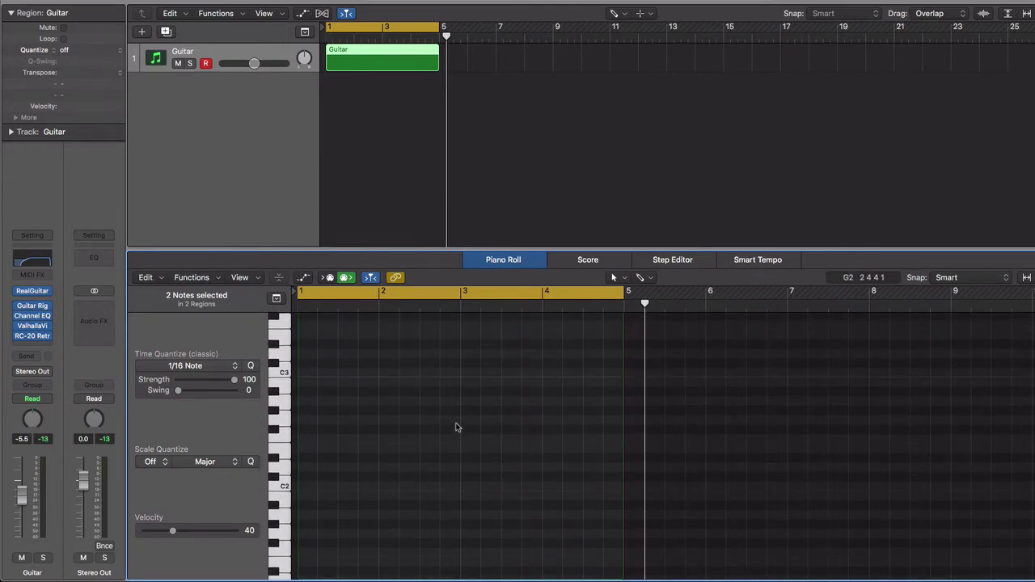
{"action": "scroll", "coordinate": [456, 427], "scroll_direction": "up", "scroll_amount": 2}
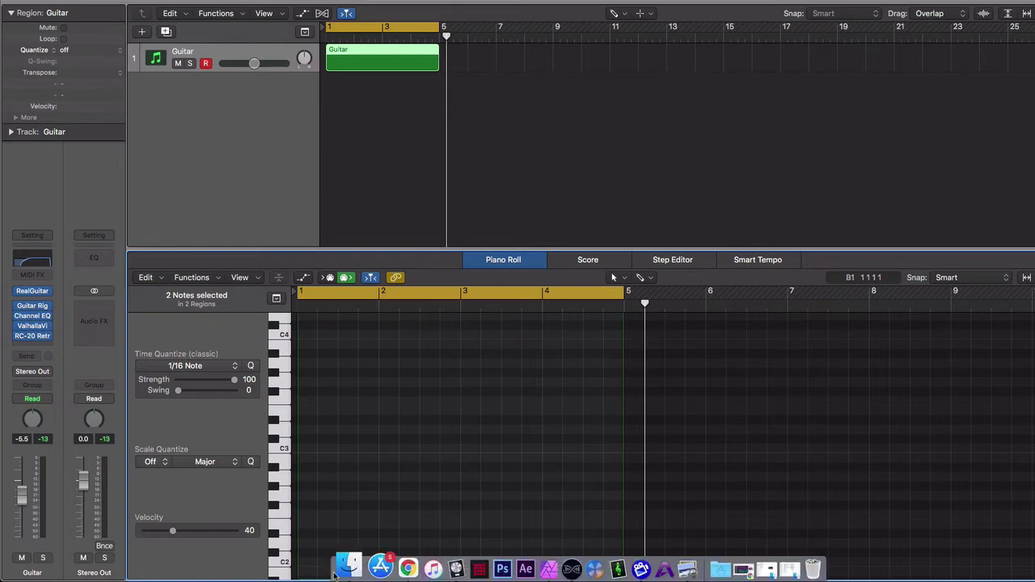
{"action": "left_click", "coordinate": [285, 453]}
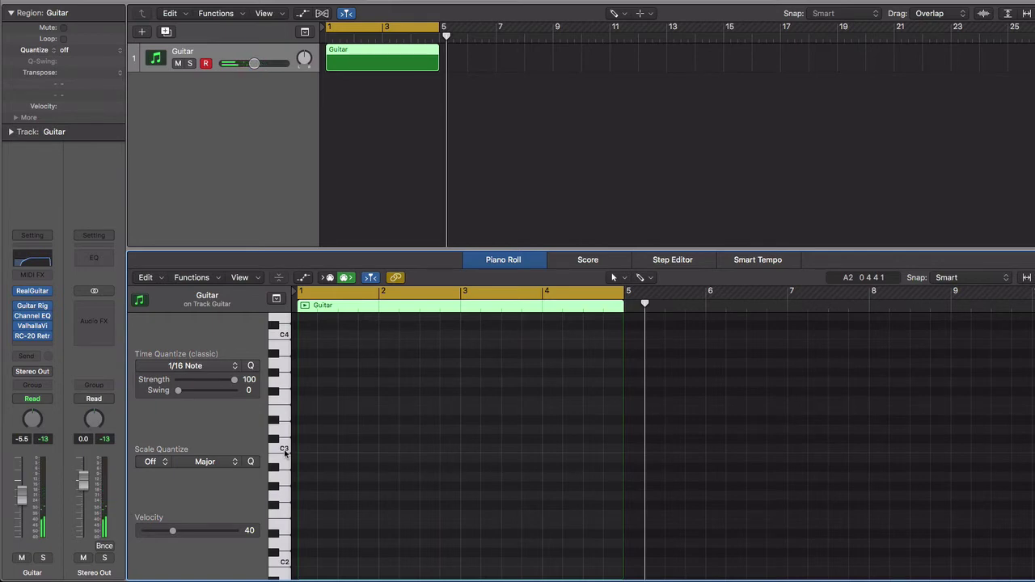
{"action": "key", "text": "t"}
{"action": "key", "text": "Escape"}
{"action": "left_click", "coordinate": [286, 467]}
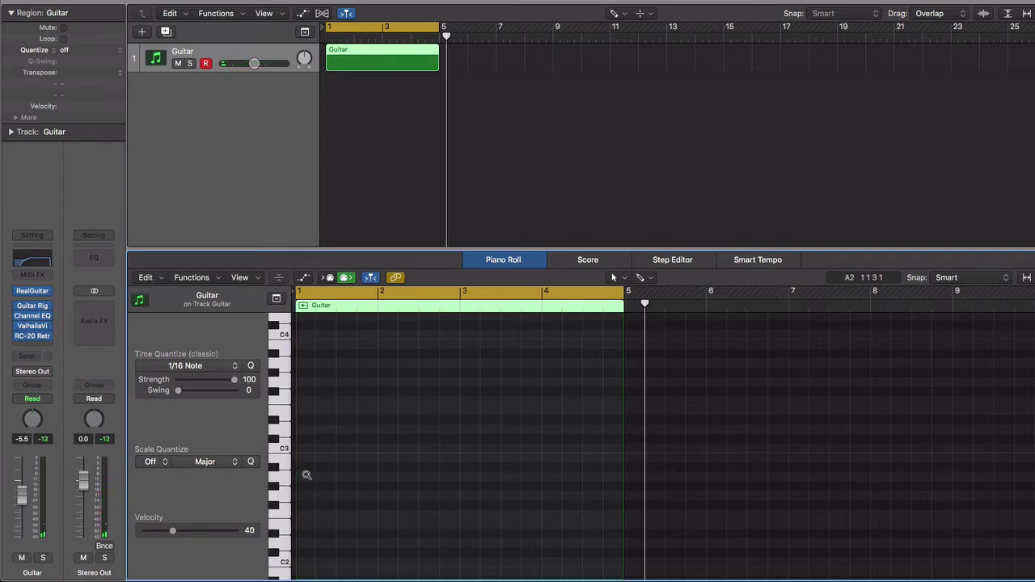
{"action": "key", "text": "super+Right"}
{"action": "key", "text": "super+Right"}
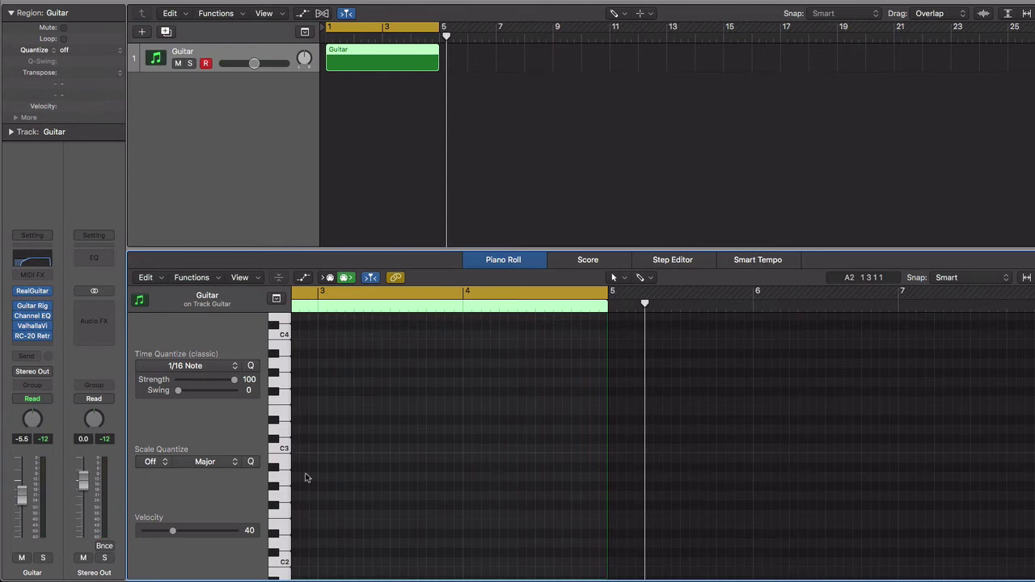
{"action": "key", "text": "t"}
{"action": "key", "text": "t"}
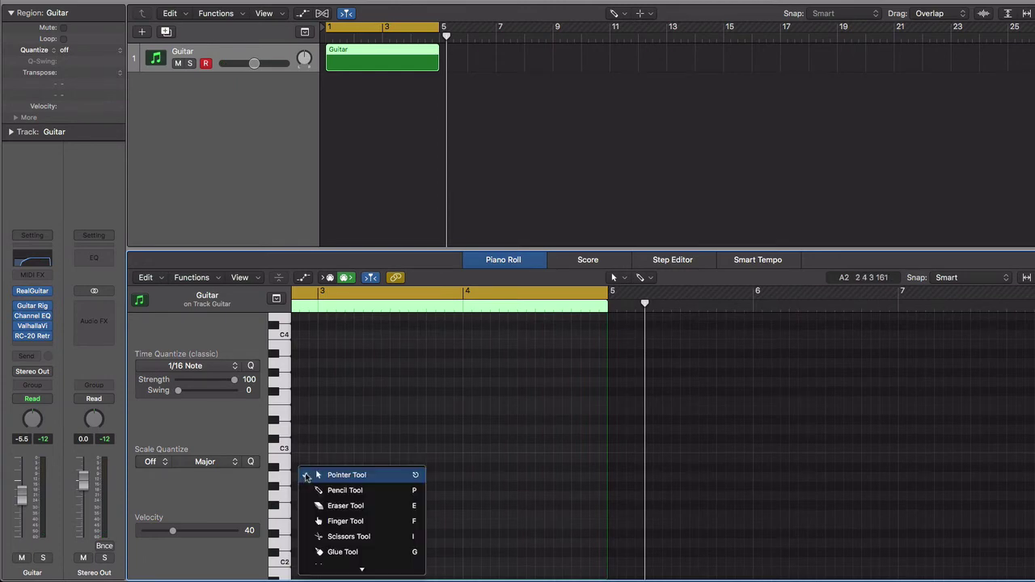
Pencil one-bar low notes A2, G#2, A2, G#2 across bars 1–4.
{"action": "left_click", "coordinate": [307, 491]}
{"action": "key", "text": "z"}
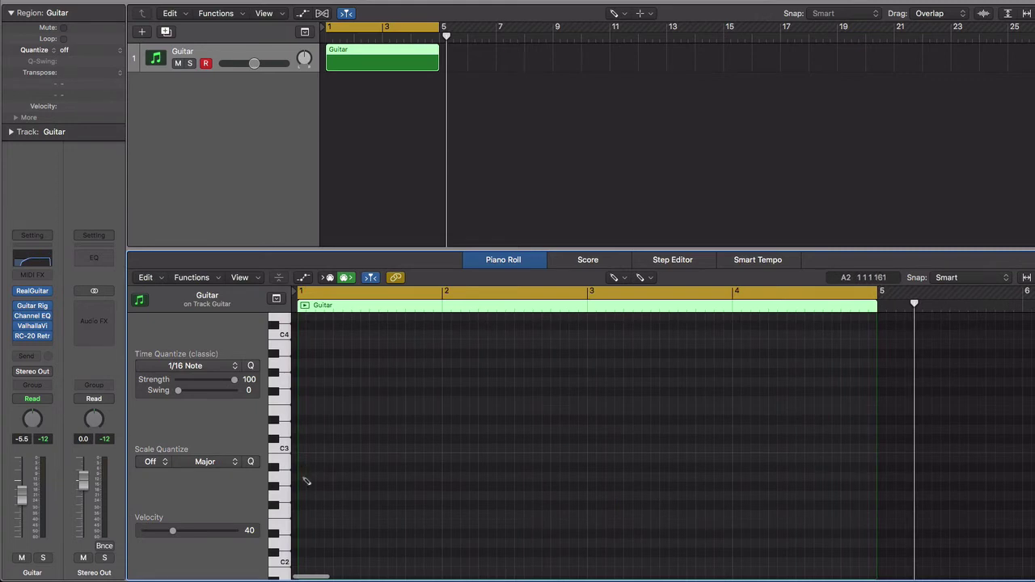
{"action": "mouse_move", "coordinate": [304, 479]}
{"action": "left_mouse_down"}
{"action": "mouse_move", "coordinate": [372, 481]}
{"action": "mouse_move", "coordinate": [335, 477]}
{"action": "mouse_move", "coordinate": [344, 477]}
{"action": "left_mouse_up"}
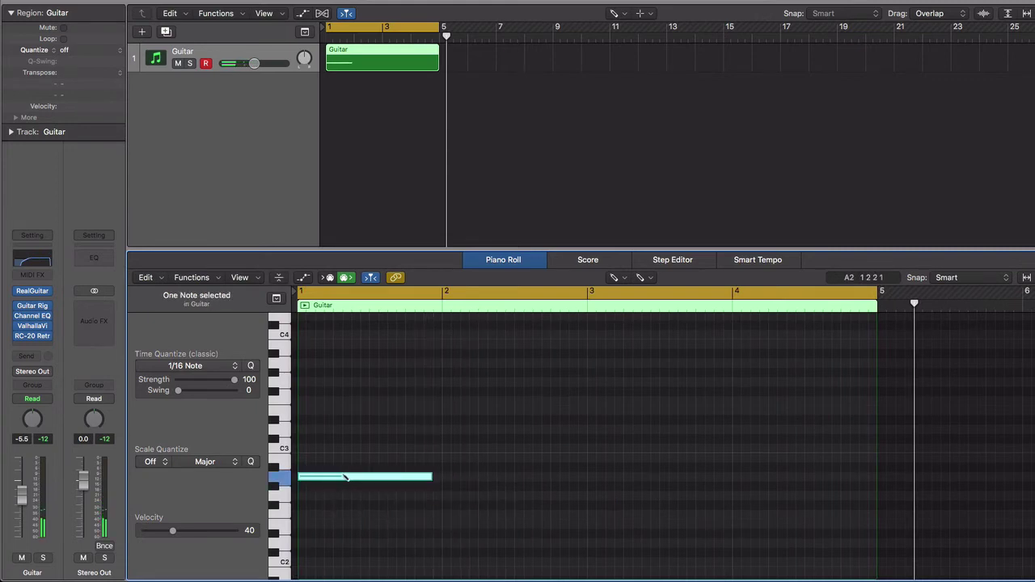
{"action": "left_click", "coordinate": [445, 496]}
{"action": "key", "text": "space"}
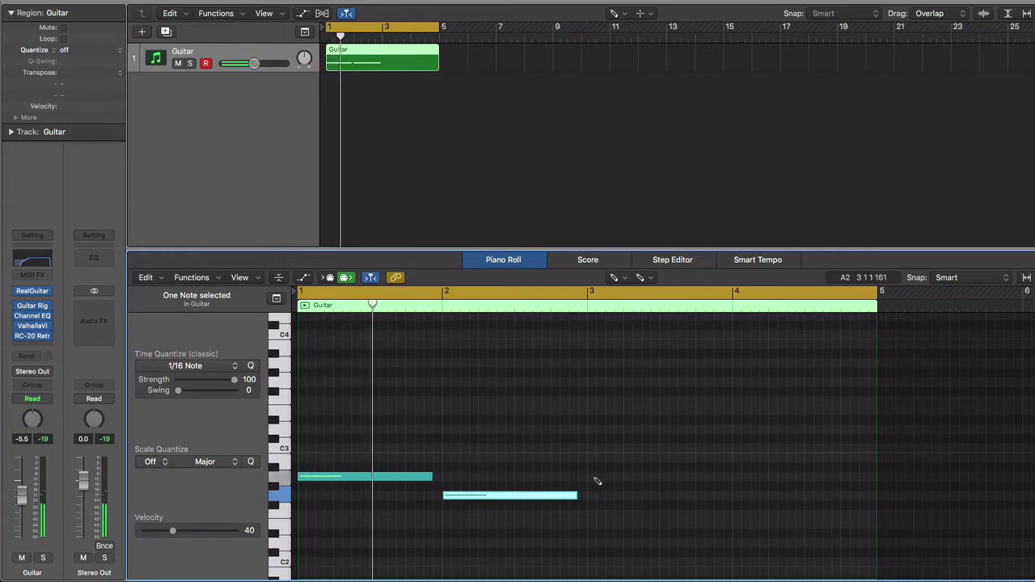
{"action": "left_click", "coordinate": [594, 477]}
{"action": "left_click", "coordinate": [735, 496]}
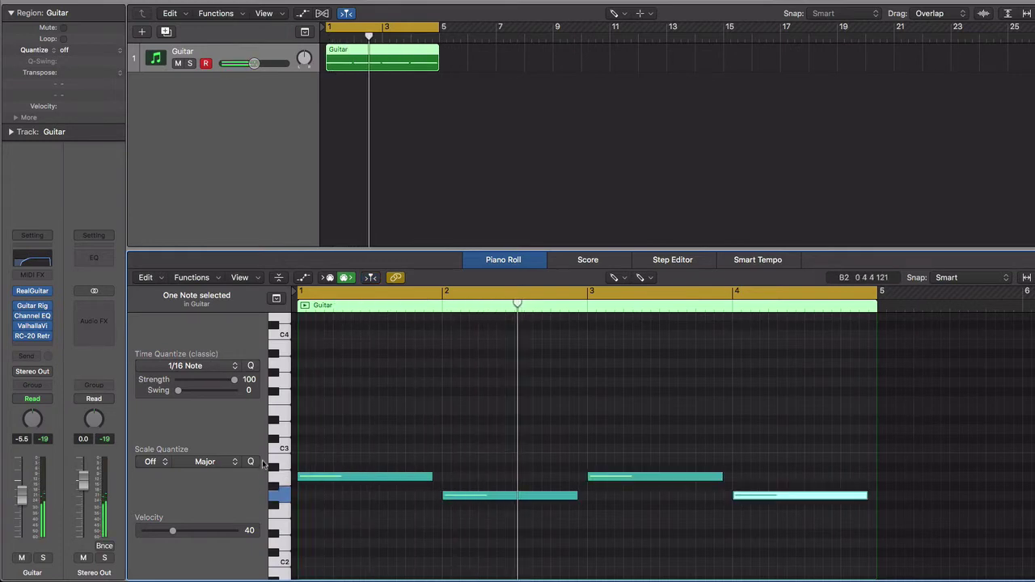
Add a bar-1 note, transpose it up to A3, and align it exactly on bar 1.
{"action": "left_click", "coordinate": [307, 468]}
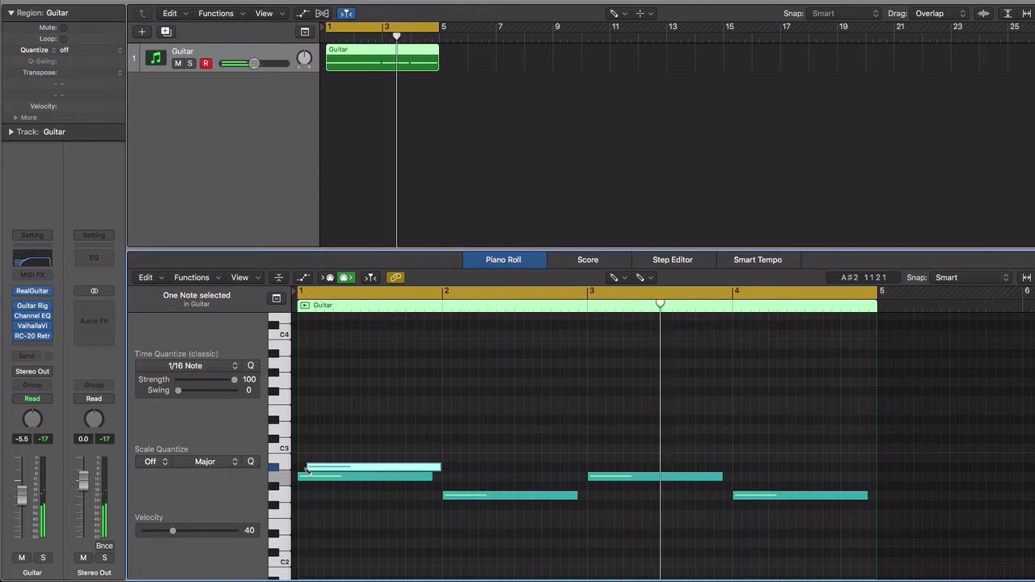
{"action": "key", "text": "shift+alt+Down"}
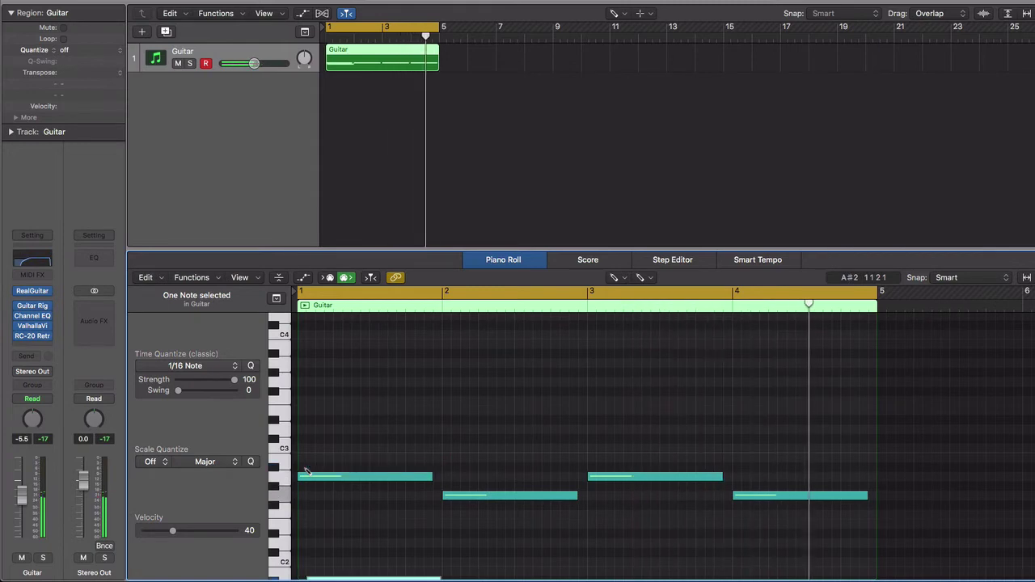
{"action": "key", "text": "shift+alt+Up"}
{"action": "key", "text": "shift+alt+Up"}
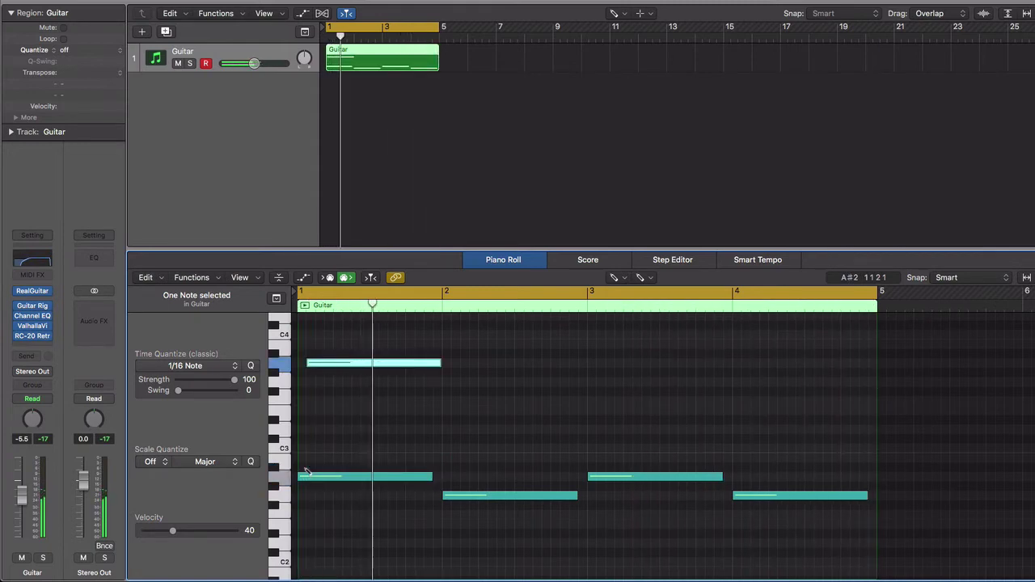
{"action": "scroll", "coordinate": [361, 419], "scroll_direction": "up", "scroll_amount": 4}
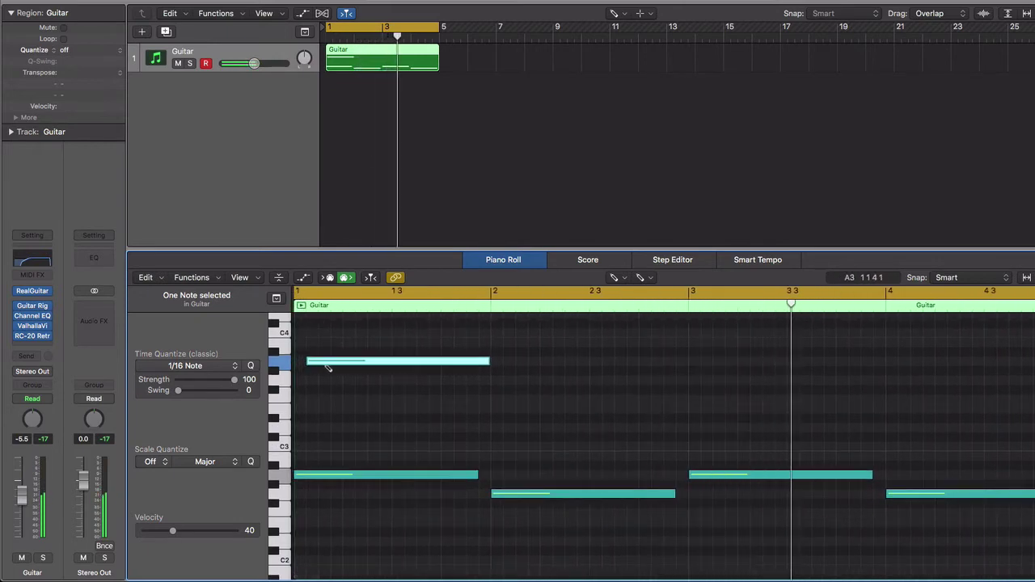
{"action": "left_click_drag", "start_coordinate": [330, 364], "coordinate": [322, 368]}
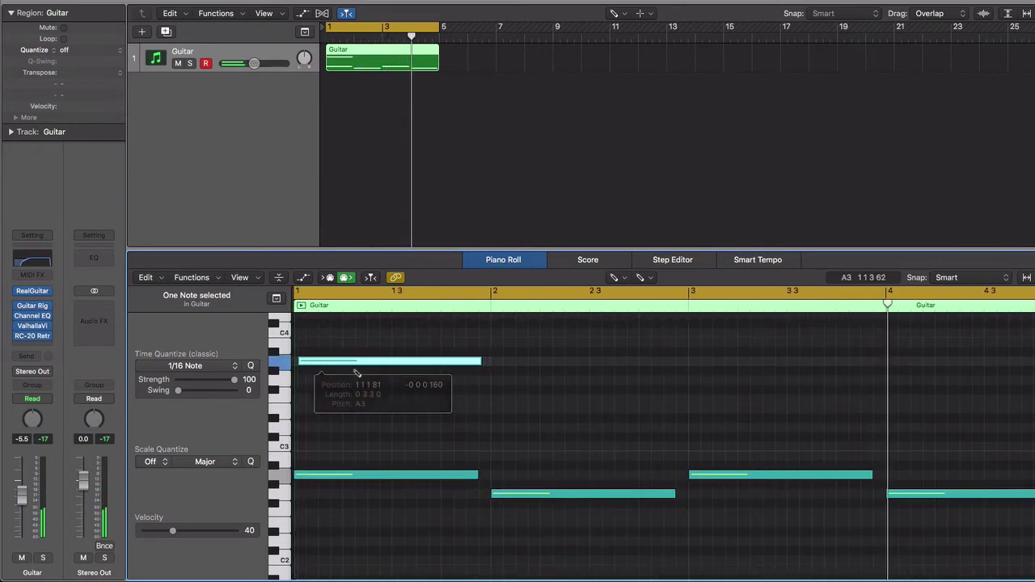
Add a G3 note at bar 2 and an A3 at bar 3, and snap the bar-4 note onto bar 4.
{"action": "left_click", "coordinate": [495, 379]}
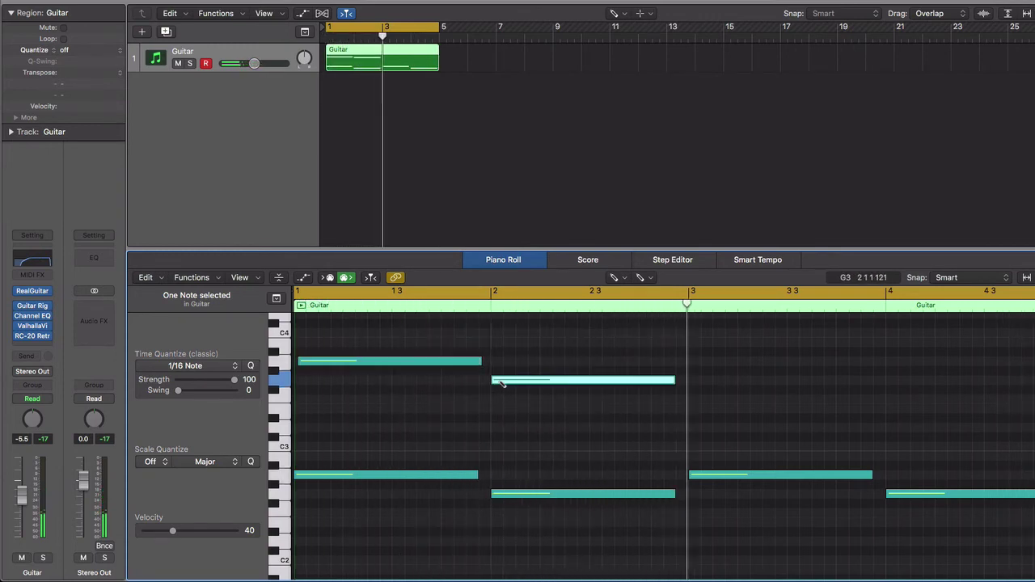
{"action": "left_click", "coordinate": [694, 361]}
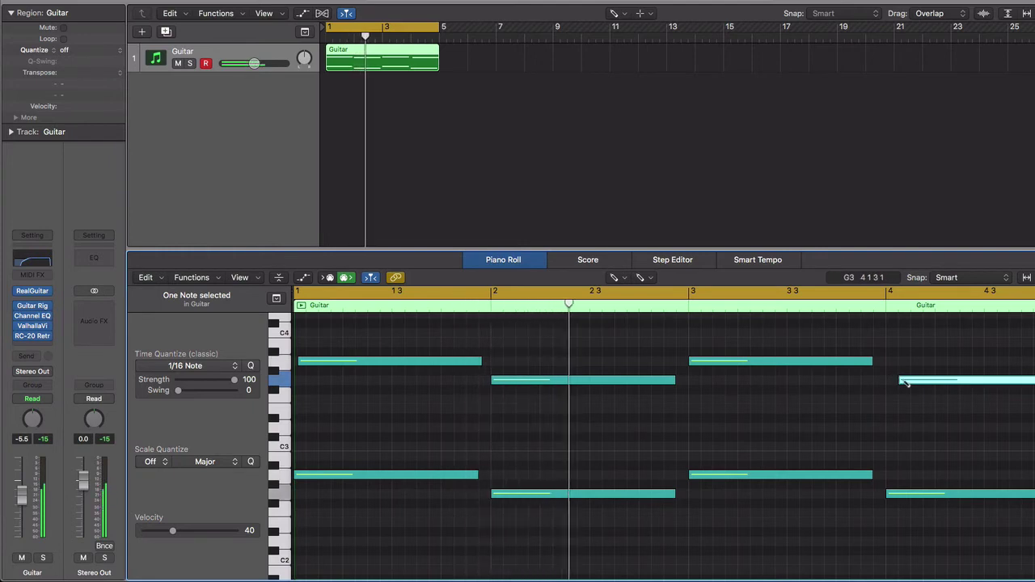
{"action": "left_click_drag", "start_coordinate": [905, 381], "coordinate": [896, 382]}
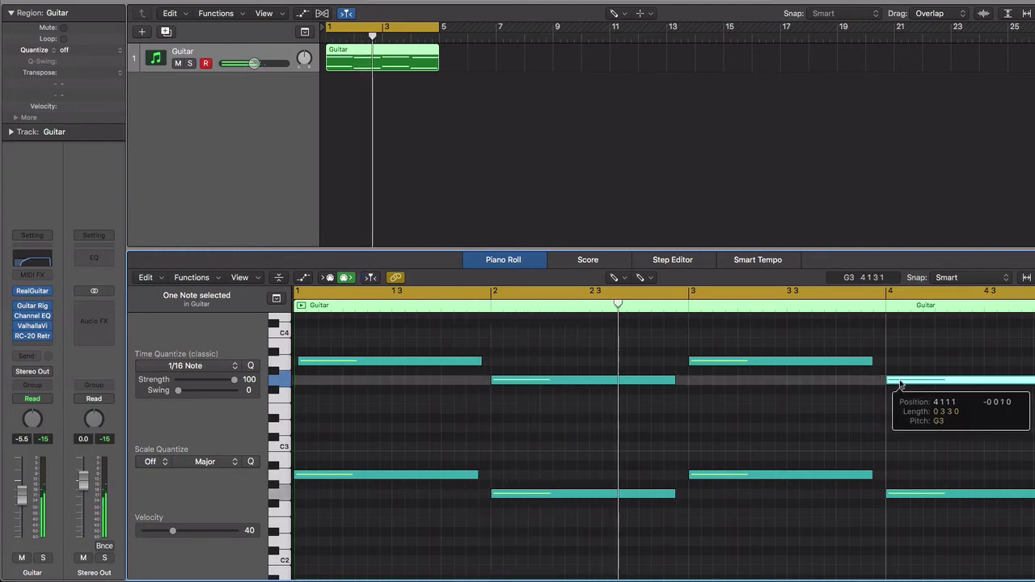
Nudge the bar-3 A3 and bar-2 G3 notes slightly late to loosen their timing.
{"action": "left_click", "coordinate": [702, 362]}
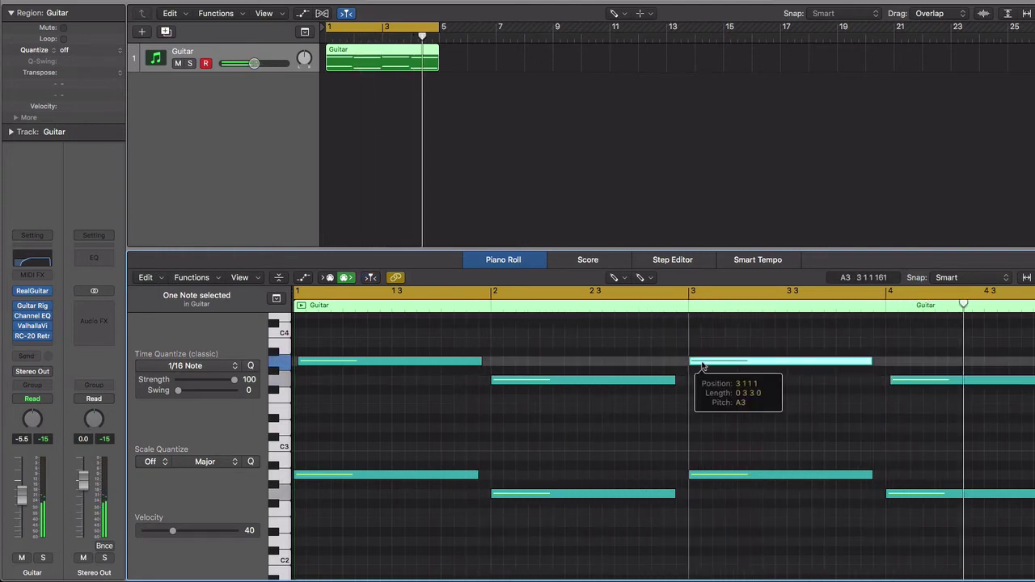
{"action": "left_click_drag", "start_coordinate": [702, 366], "coordinate": [706, 365]}
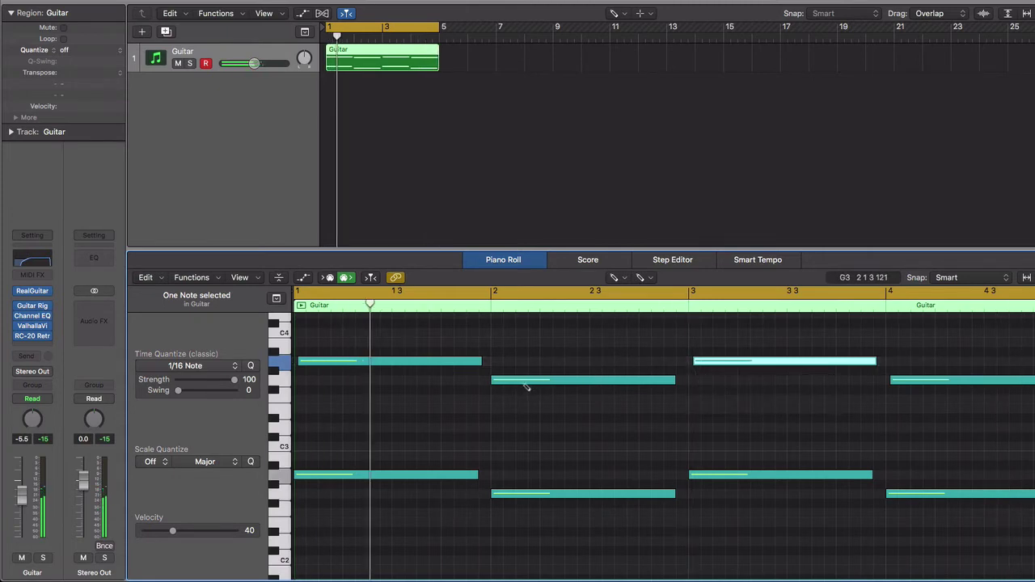
{"action": "left_click_drag", "start_coordinate": [526, 387], "coordinate": [529, 386]}
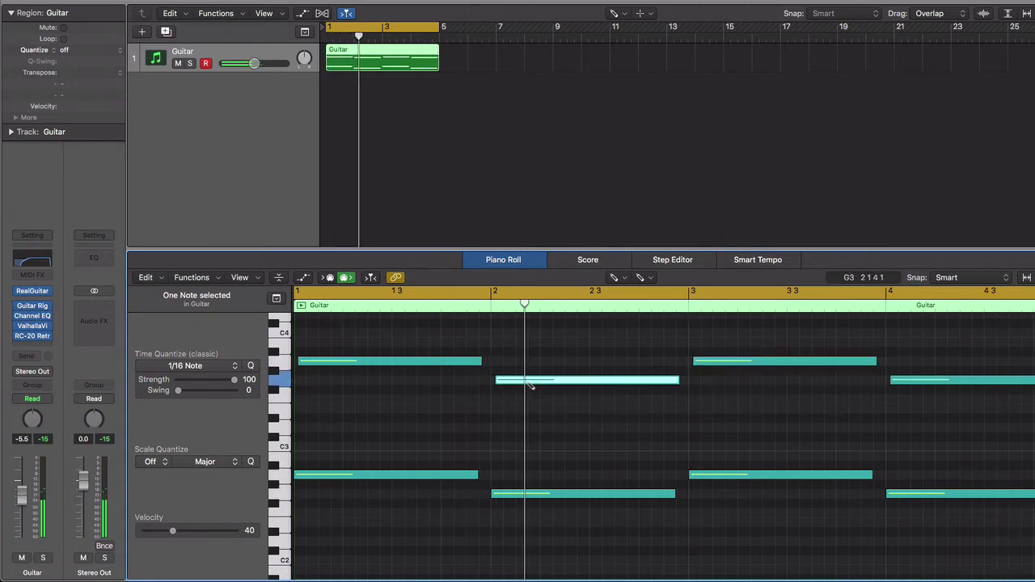
{"action": "scroll", "coordinate": [530, 386], "scroll_direction": "up", "scroll_amount": 3}
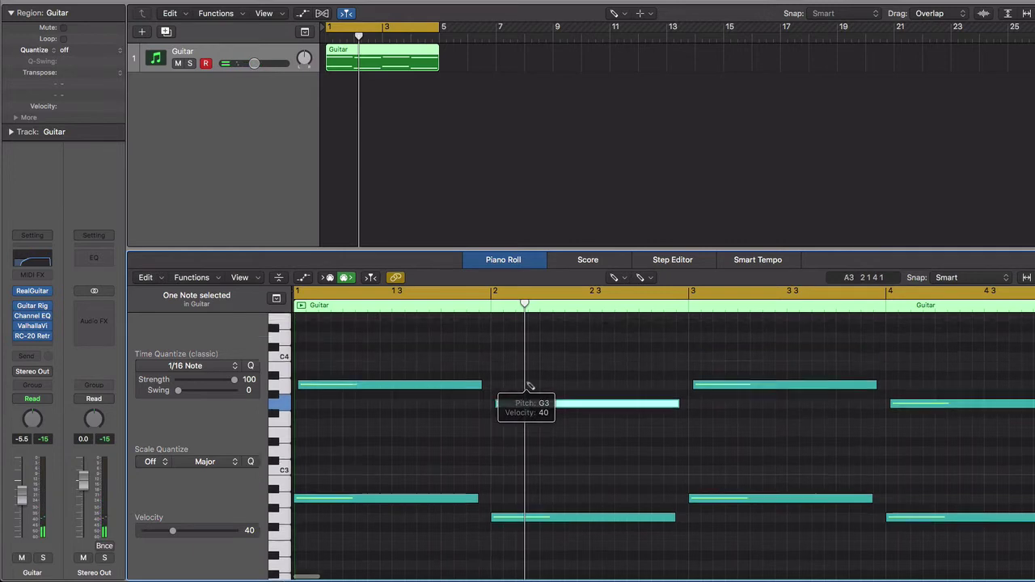
{"action": "scroll", "coordinate": [517, 391], "scroll_direction": "right", "scroll_amount": 1}
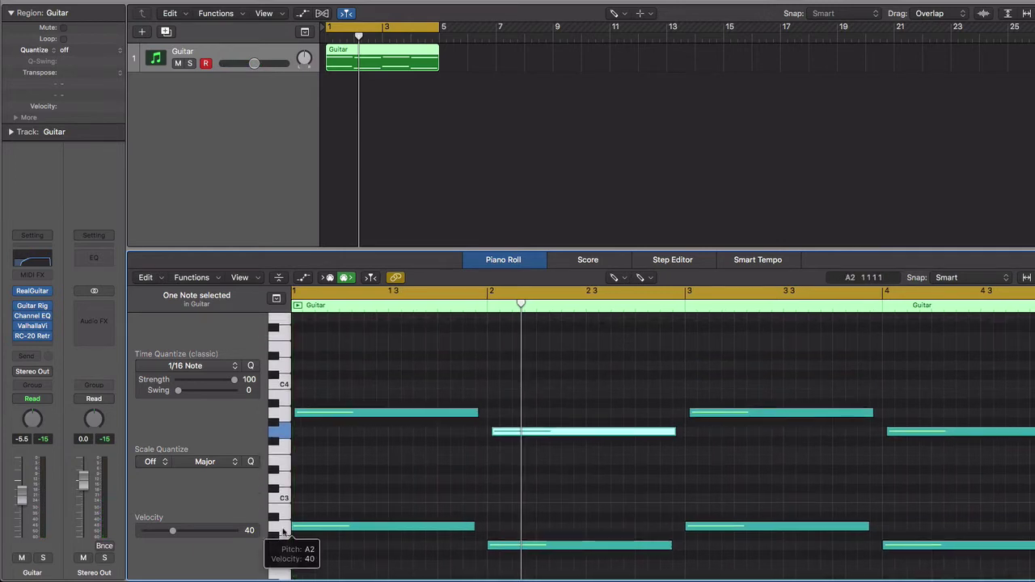
Add staggered upper notes to bars 1–2: a C4 plus a later higher note, and a D4.
{"action": "left_click", "coordinate": [284, 415]}
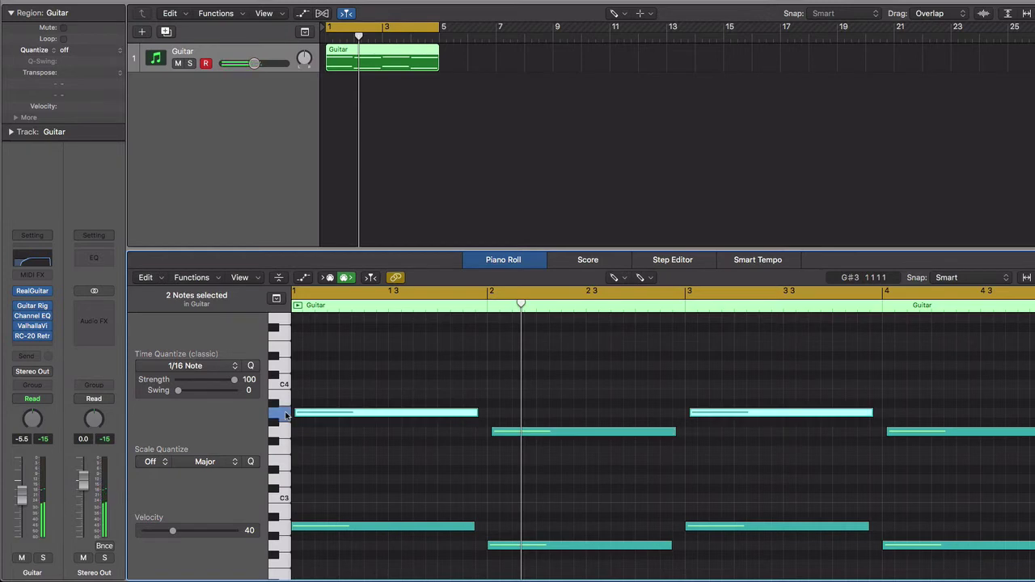
{"action": "scroll", "coordinate": [285, 415], "scroll_direction": "left", "scroll_amount": 1}
{"action": "scroll", "coordinate": [285, 415], "scroll_direction": "up", "scroll_amount": 3}
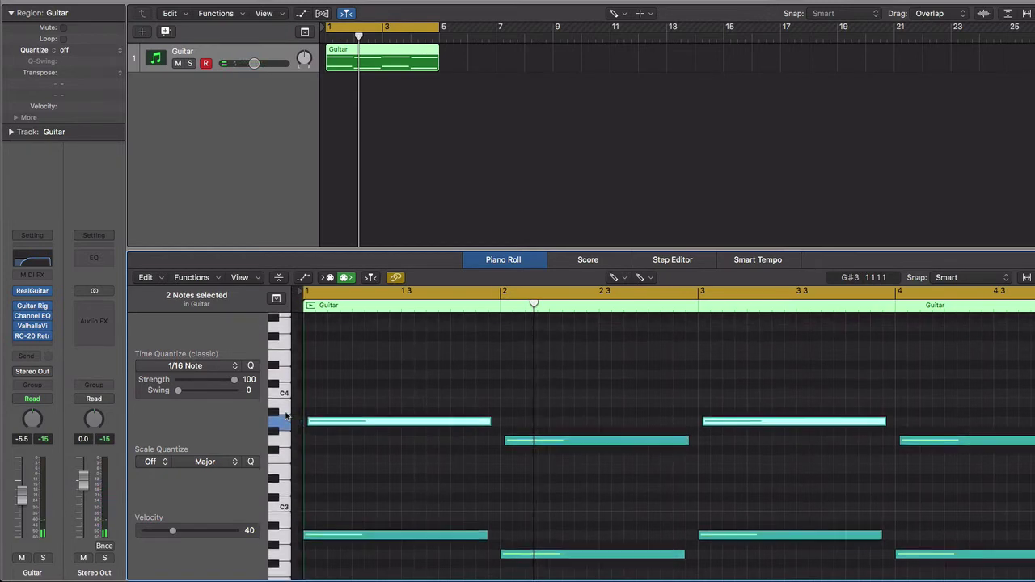
{"action": "scroll", "coordinate": [285, 414], "scroll_direction": "right", "scroll_amount": 1}
{"action": "scroll", "coordinate": [285, 415], "scroll_direction": "up", "scroll_amount": 1}
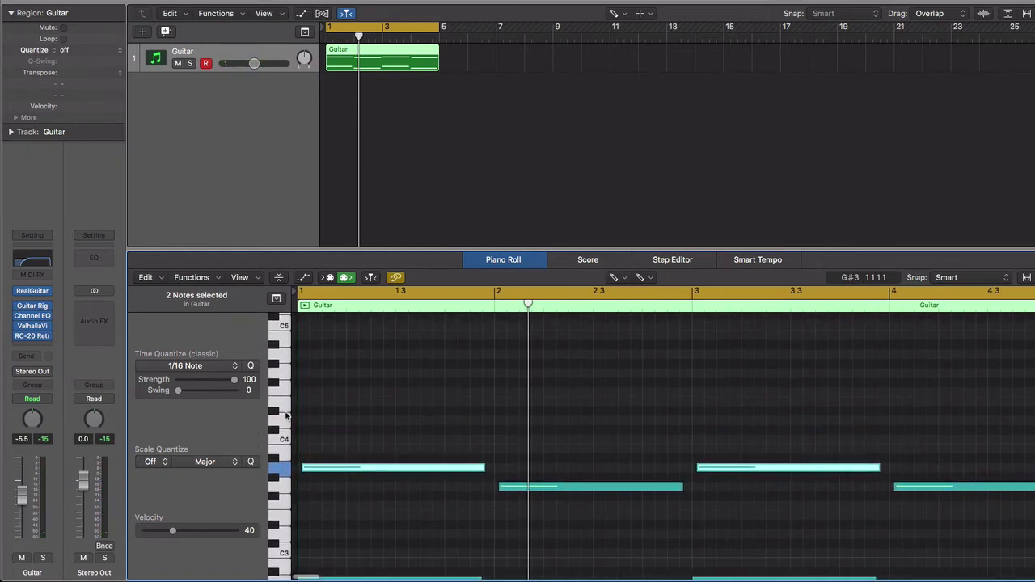
{"action": "left_click", "coordinate": [337, 439]}
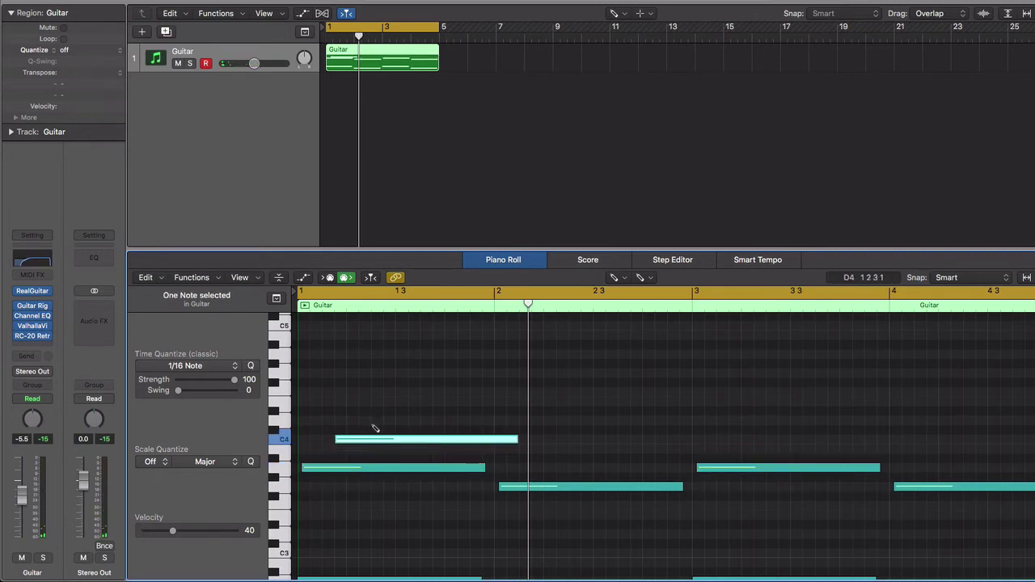
{"action": "left_click", "coordinate": [380, 403]}
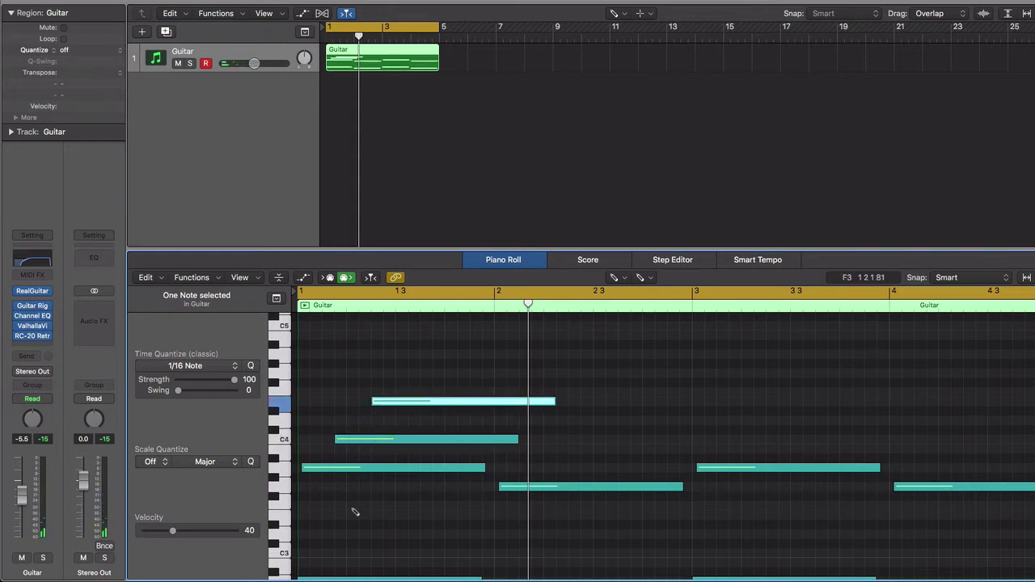
{"action": "key", "text": "space"}
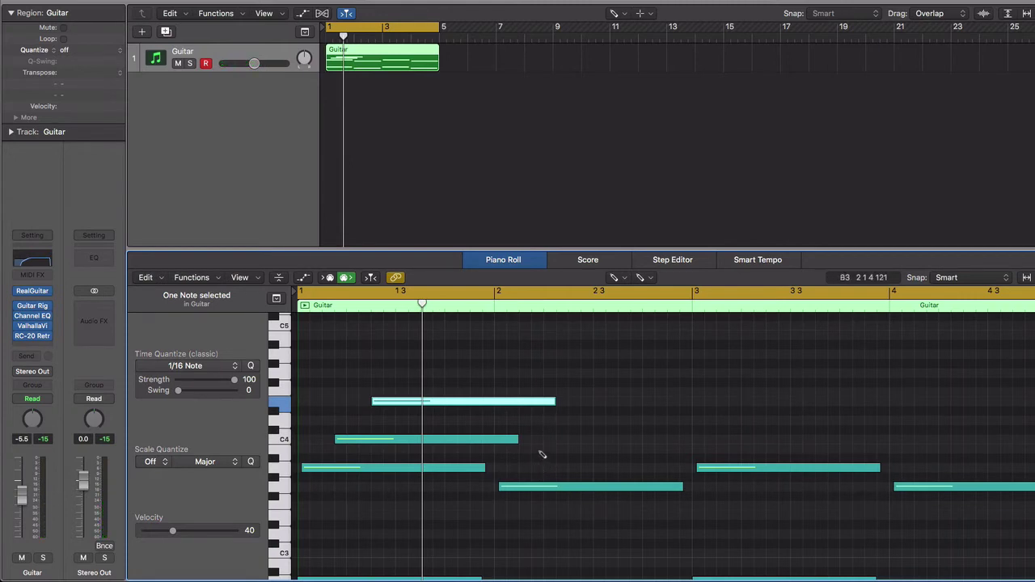
{"action": "left_click", "coordinate": [542, 451]}
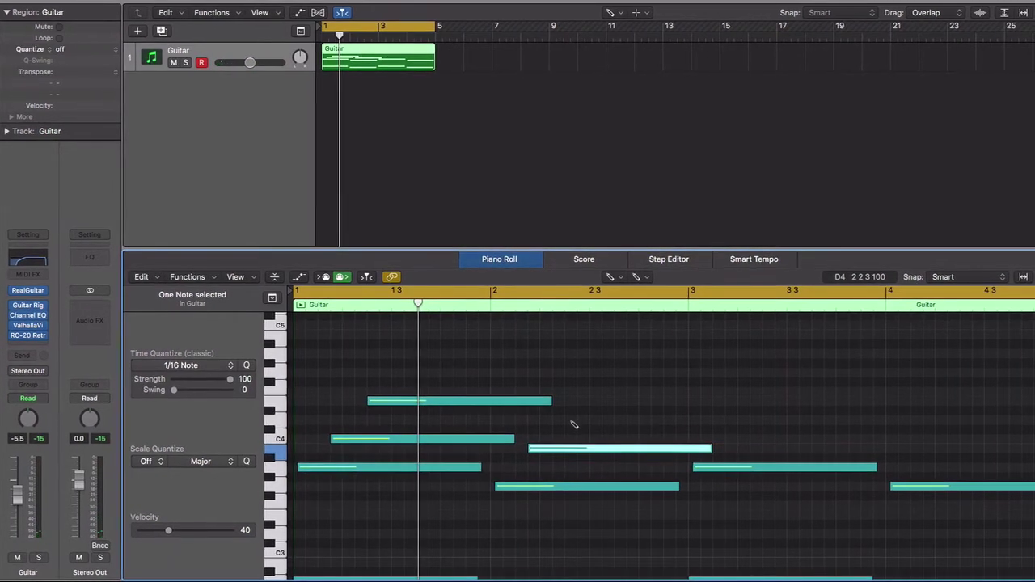
{"action": "left_click_drag", "start_coordinate": [538, 449], "coordinate": [606, 427]}
{"action": "key", "text": "space"}
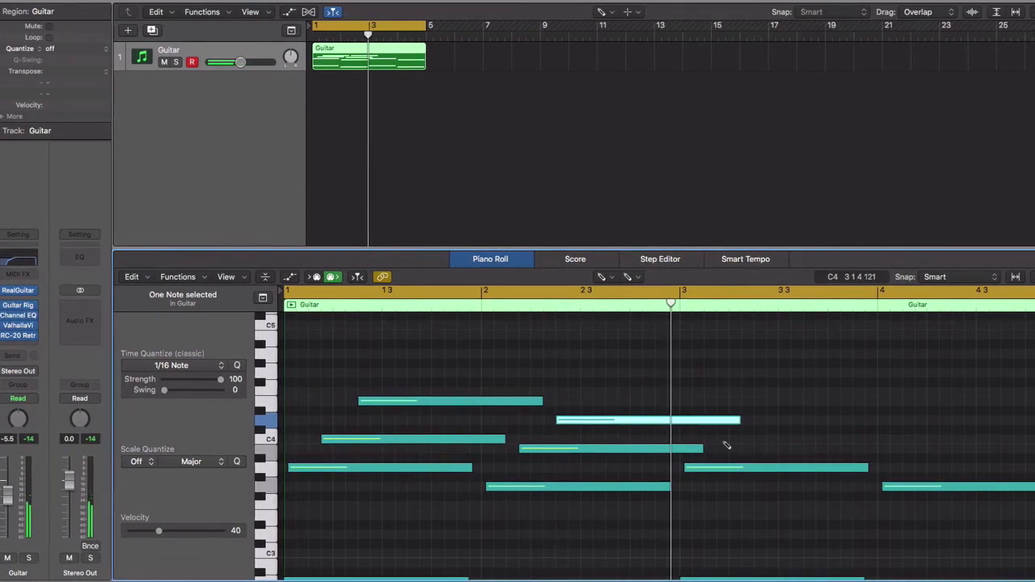
Add staggered C4 and higher strum notes to the bar 3 and bar 4 chords.
{"action": "left_click", "coordinate": [725, 443]}
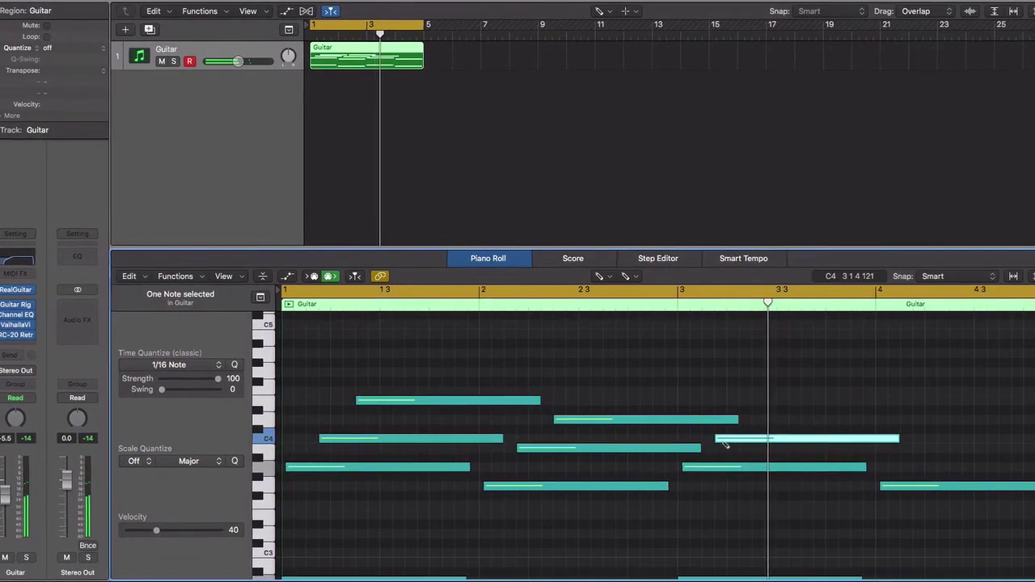
{"action": "left_click", "coordinate": [755, 401]}
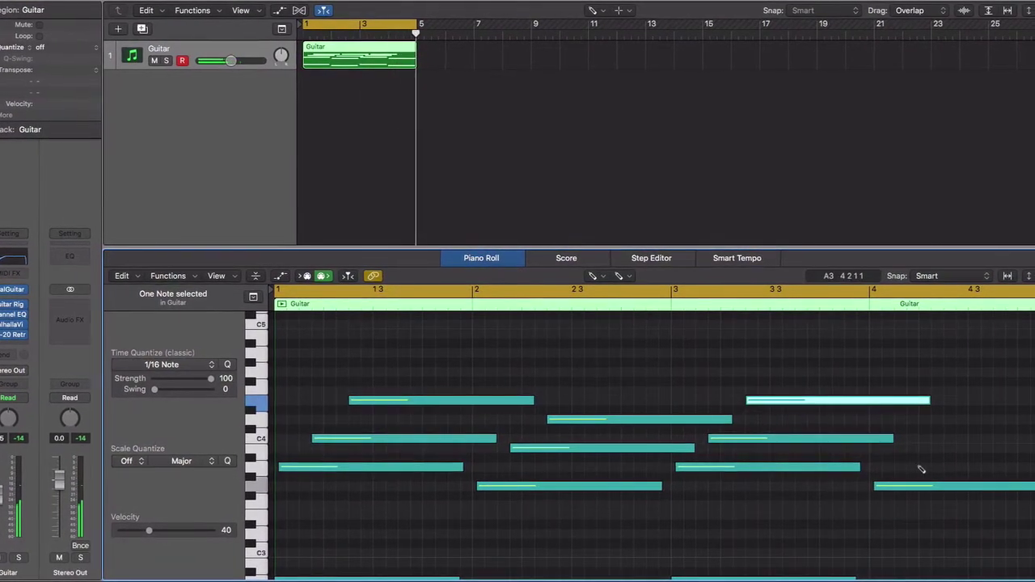
{"action": "left_click", "coordinate": [914, 447]}
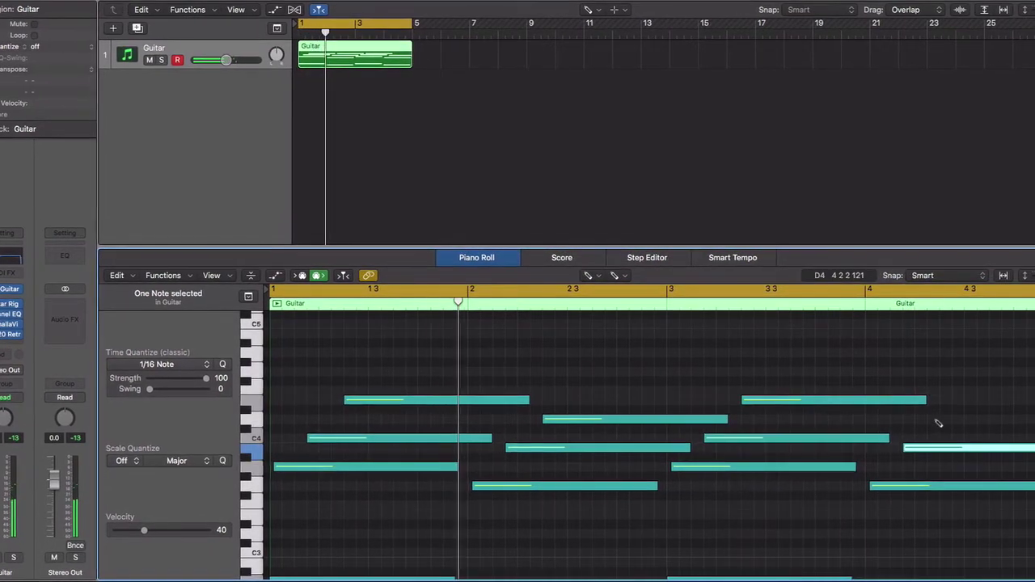
{"action": "left_click", "coordinate": [940, 419]}
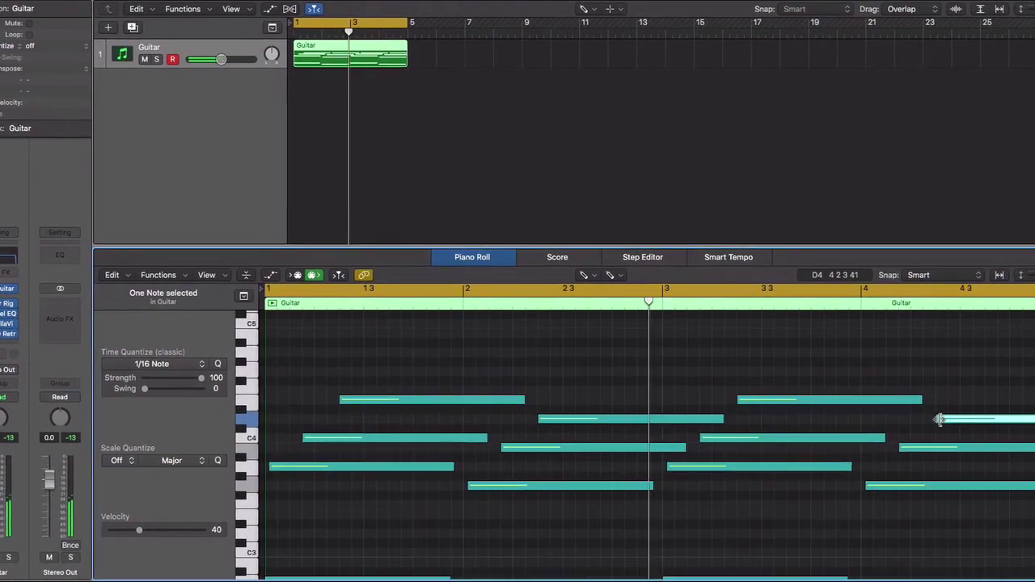
{"action": "key", "text": "t"}
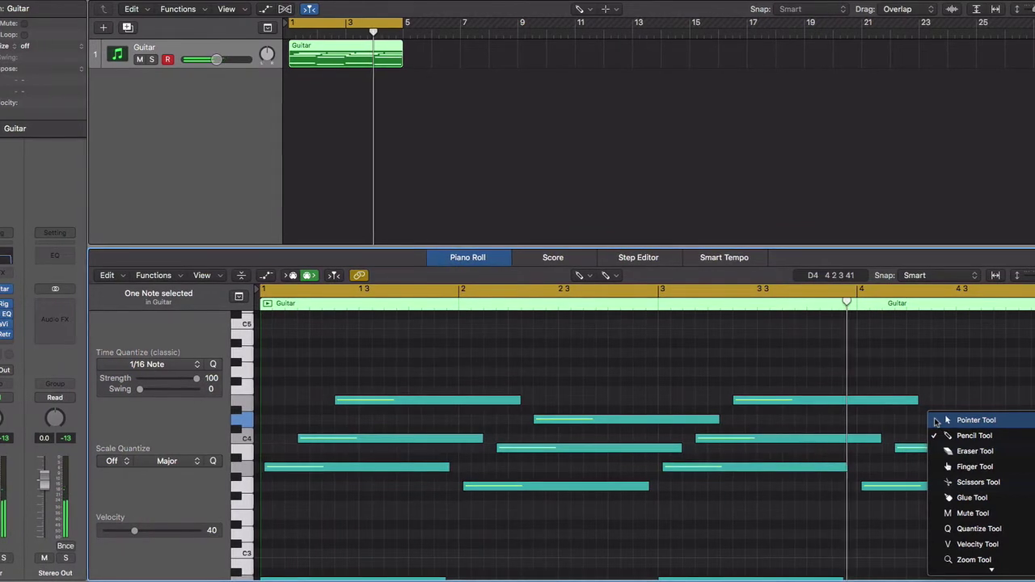
{"action": "left_click", "coordinate": [936, 421]}
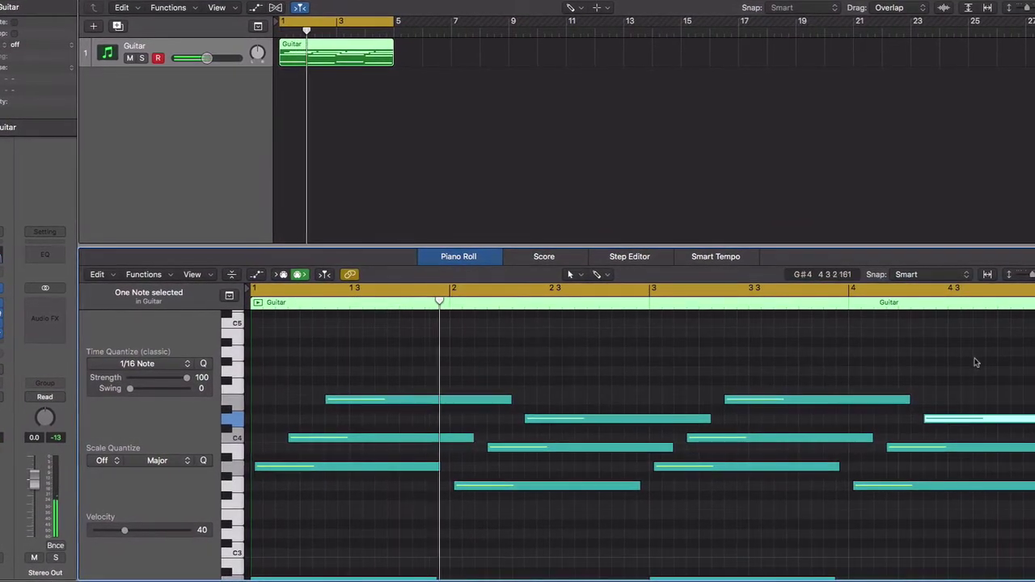
Shorten the upper C4–E4 strum notes in bars 3–4 and 1–2 to brief, non-overlapping hits.
{"action": "left_click_drag", "start_coordinate": [980, 358], "coordinate": [779, 414]}
{"action": "left_click_drag", "start_coordinate": [985, 452], "coordinate": [832, 389]}
{"action": "left_click_drag", "start_coordinate": [900, 400], "coordinate": [792, 403]}
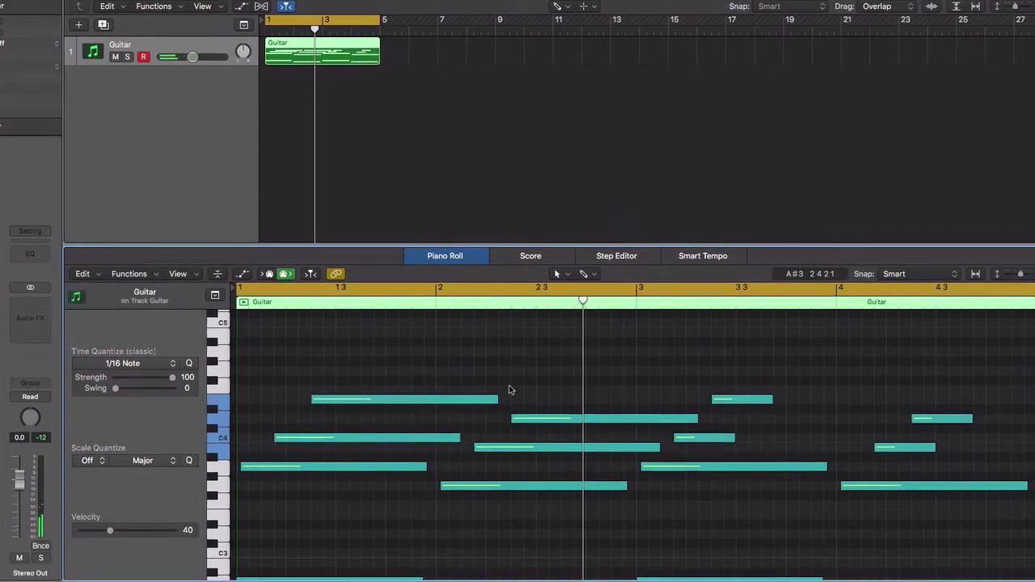
{"action": "left_click_drag", "start_coordinate": [596, 451], "coordinate": [369, 409]}
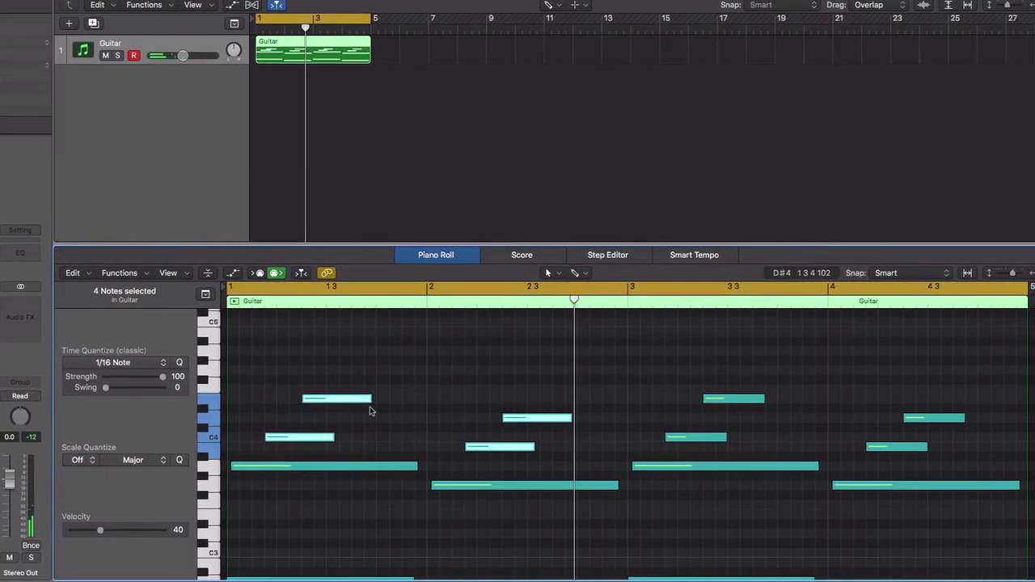
{"action": "left_click", "coordinate": [385, 350]}
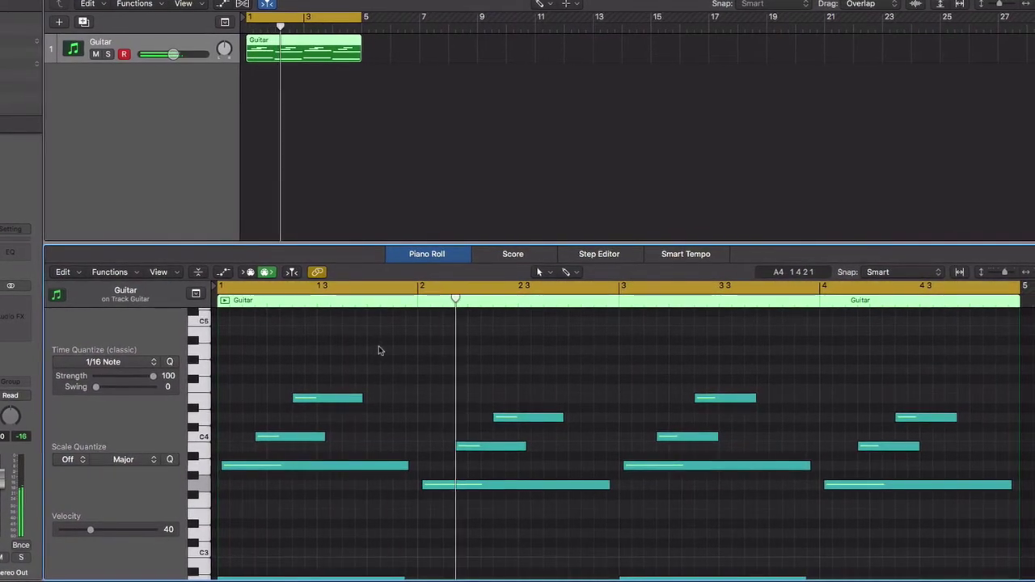
Shorten the bar-1 E4 and pencil a quick E4–D4–C4 run after the first chord.
{"action": "left_click", "coordinate": [311, 398]}
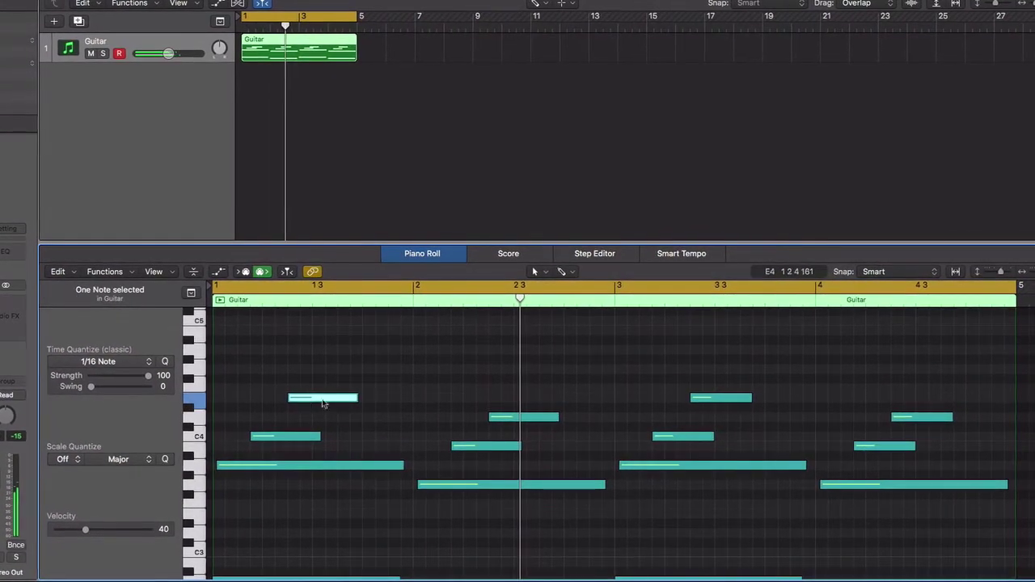
{"action": "key", "text": "t"}
{"action": "key", "text": "p"}
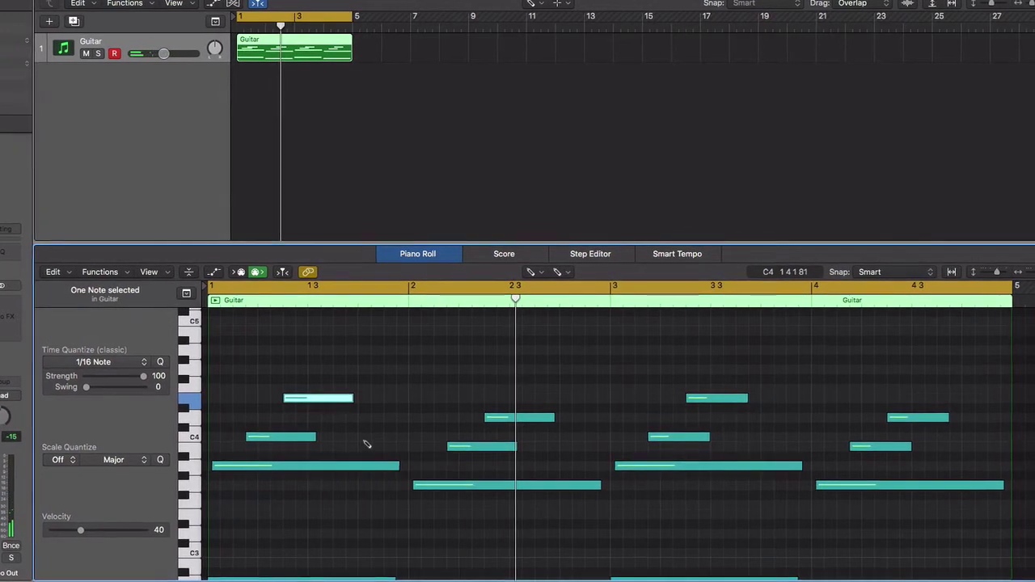
{"action": "left_click_drag", "start_coordinate": [350, 397], "coordinate": [340, 399]}
{"action": "left_click", "coordinate": [340, 399]}
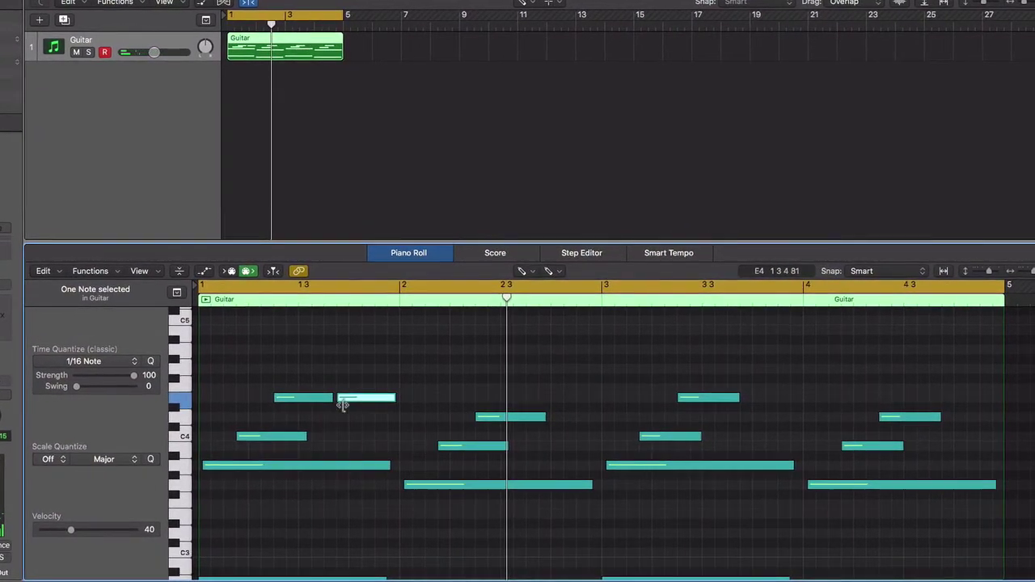
{"action": "left_click_drag", "start_coordinate": [393, 397], "coordinate": [345, 397]}
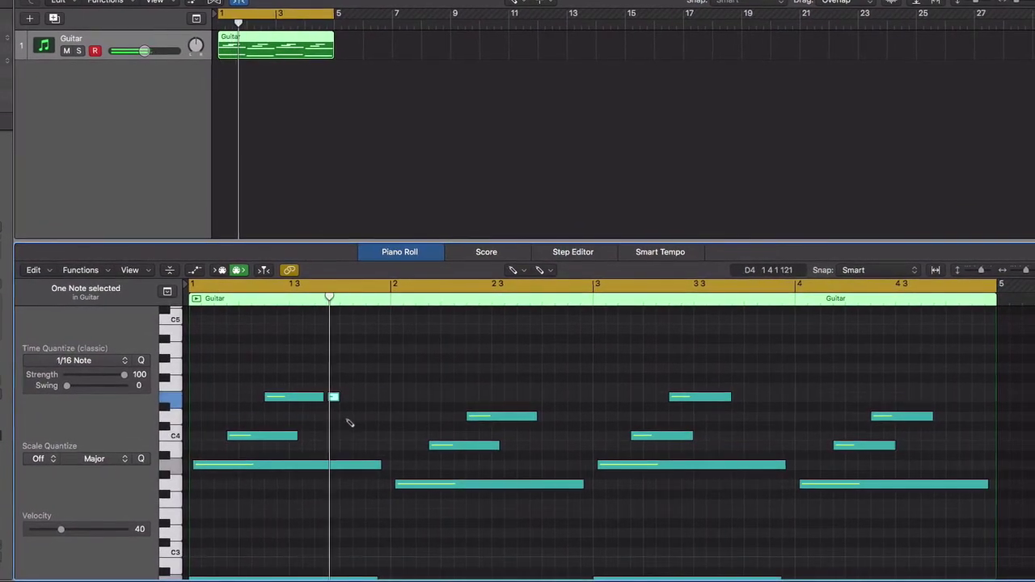
{"action": "left_click", "coordinate": [349, 417]}
{"action": "left_click", "coordinate": [366, 436]}
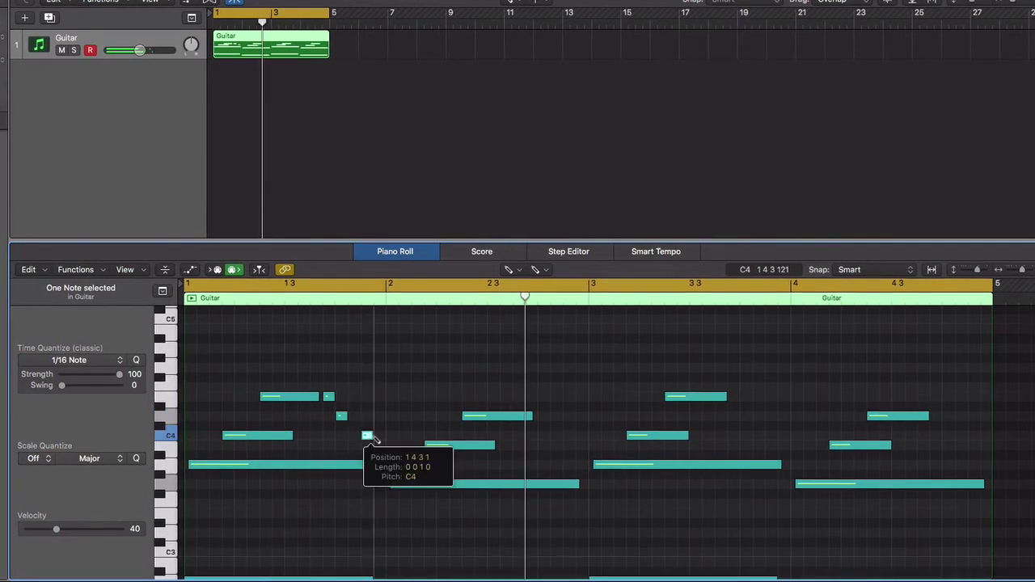
{"action": "mouse_move", "coordinate": [379, 438]}
{"action": "left_mouse_down"}
{"action": "mouse_move", "coordinate": [390, 440]}
{"action": "mouse_move", "coordinate": [381, 438]}
{"action": "left_mouse_up"}
{"action": "left_click", "coordinate": [380, 438]}
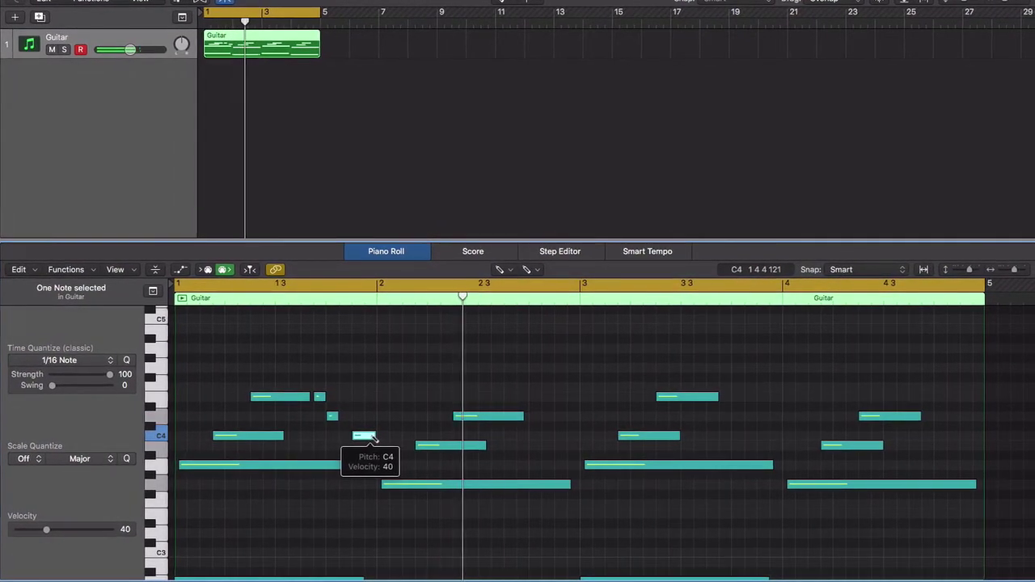
{"action": "key", "text": "space"}
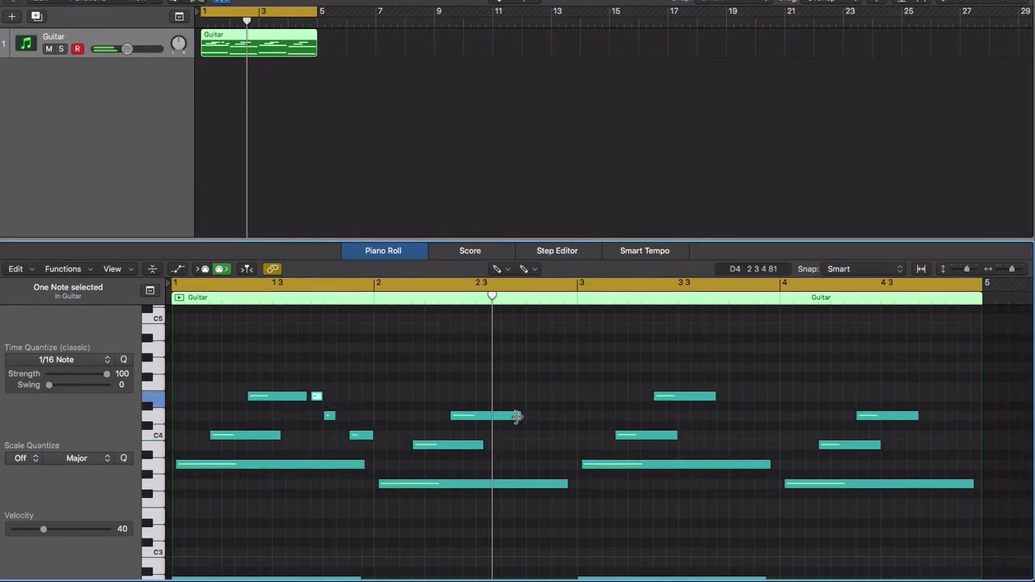
Shorten the D4 near bar 2.3, add a short B3 near bar 2.4, and select the run.
{"action": "left_click_drag", "start_coordinate": [516, 416], "coordinate": [507, 416]}
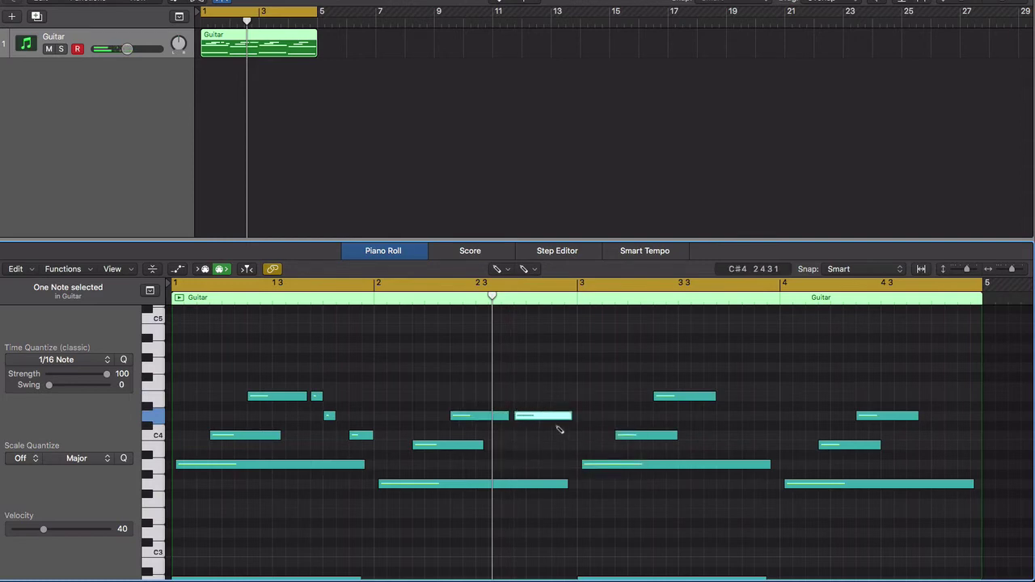
{"action": "left_click_drag", "start_coordinate": [571, 416], "coordinate": [522, 417]}
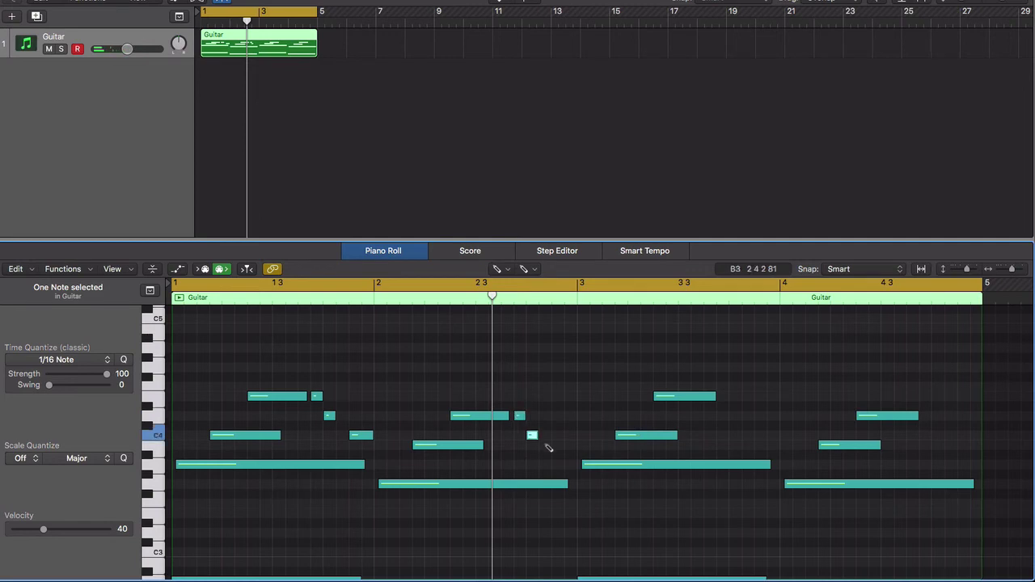
{"action": "left_click", "coordinate": [558, 445]}
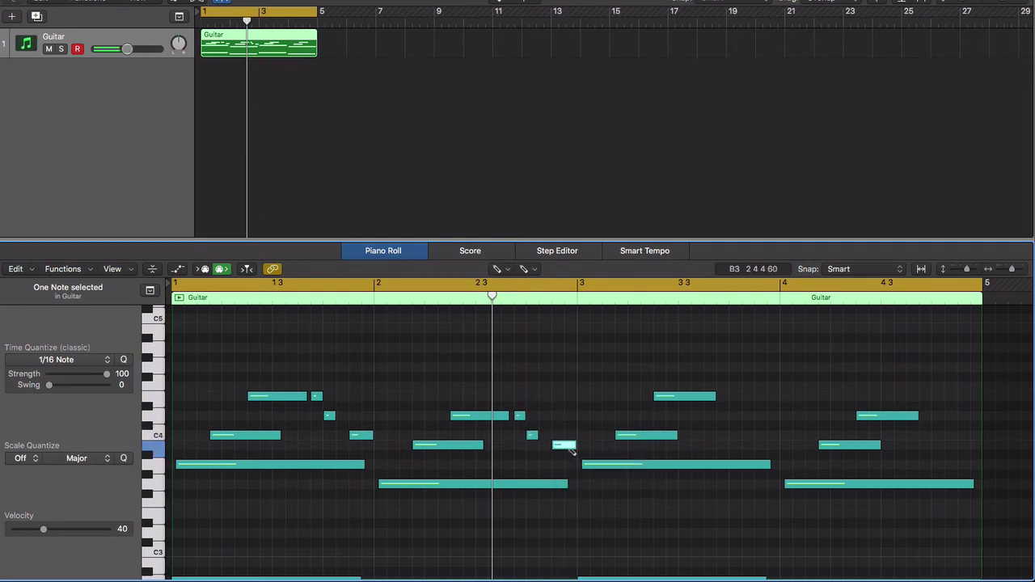
{"action": "key", "text": "space"}
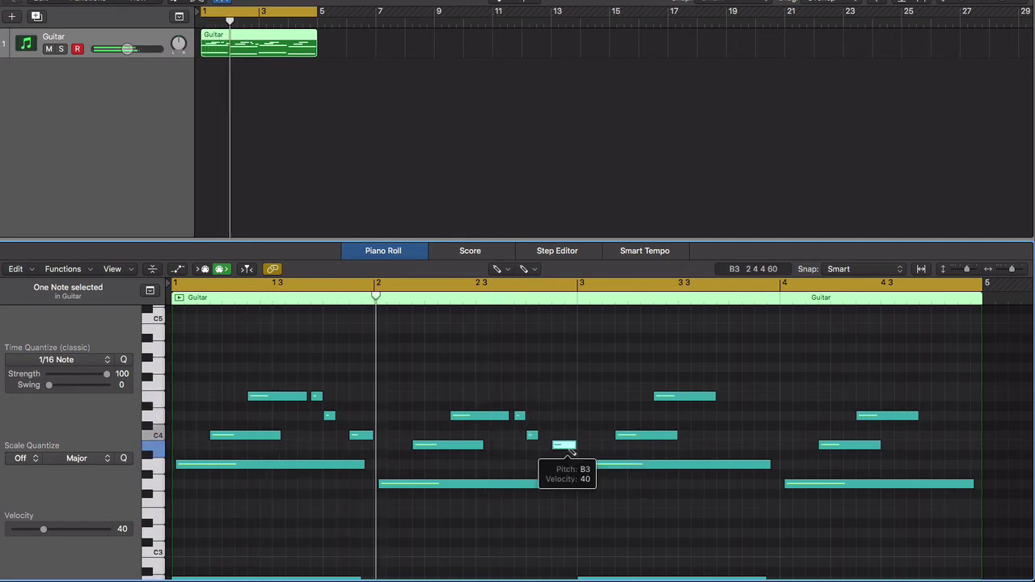
{"action": "key", "text": "t"}
{"action": "left_click", "coordinate": [570, 448]}
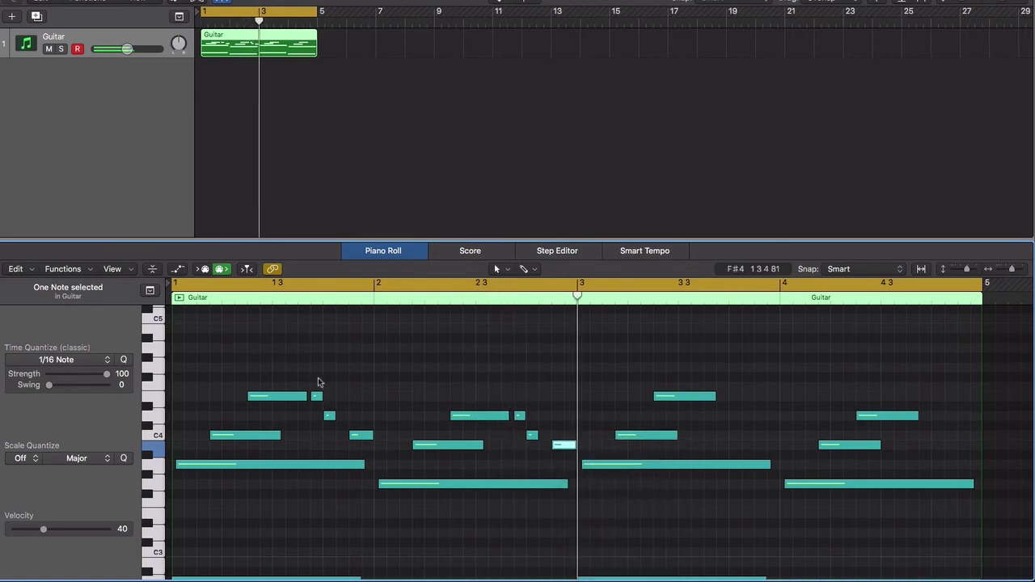
{"action": "left_click_drag", "start_coordinate": [316, 376], "coordinate": [383, 441]}
{"action": "key", "text": "space"}
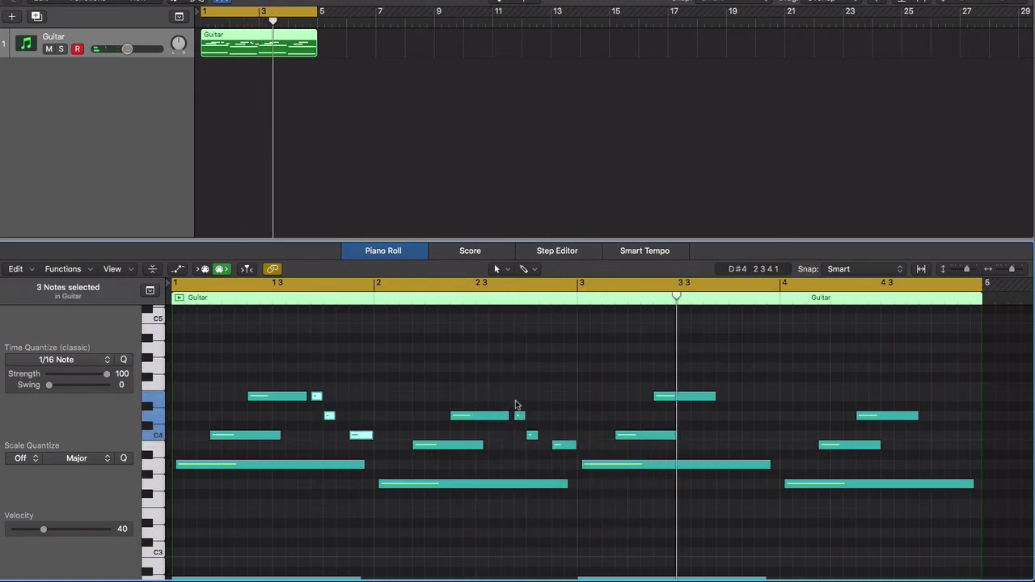
Option-drag copy the six short strum notes two bars later and play from bar 1.
{"action": "left_click_drag", "start_coordinate": [520, 394], "coordinate": [570, 449]}
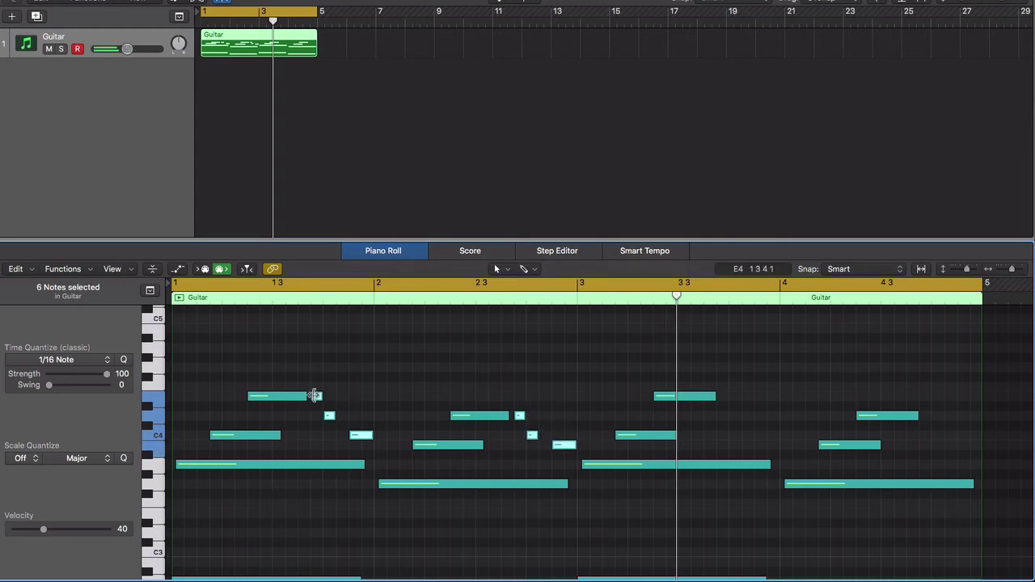
{"action": "left_click_drag", "start_coordinate": [318, 397], "coordinate": [712, 396]}
{"action": "key", "text": "Return"}
{"action": "key", "text": "space"}
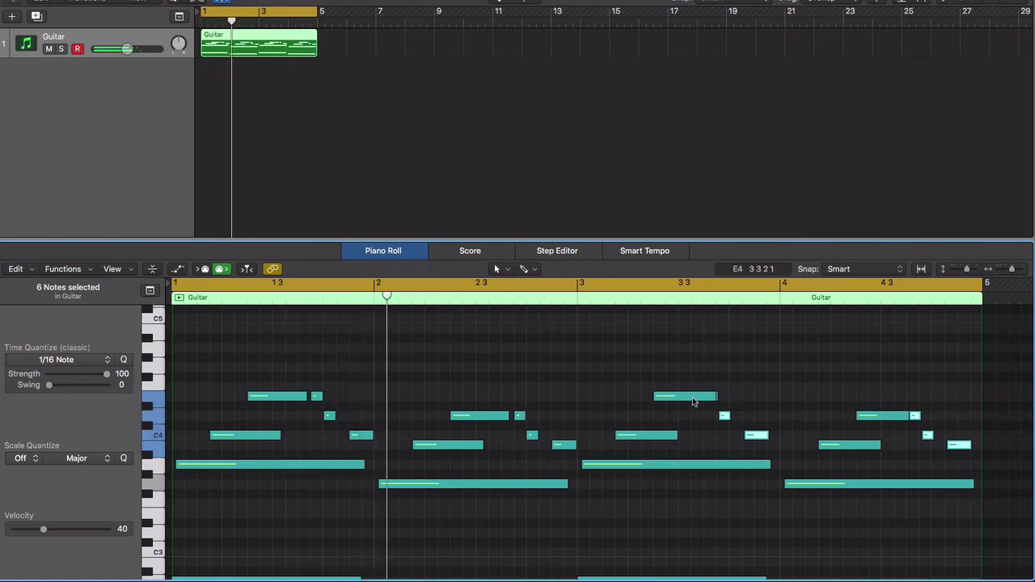
Shorten the E4 chord note at 3 3 and the D4 note at 4 3.
{"action": "left_click", "coordinate": [713, 397]}
{"action": "left_click_drag", "start_coordinate": [715, 398], "coordinate": [702, 397]}
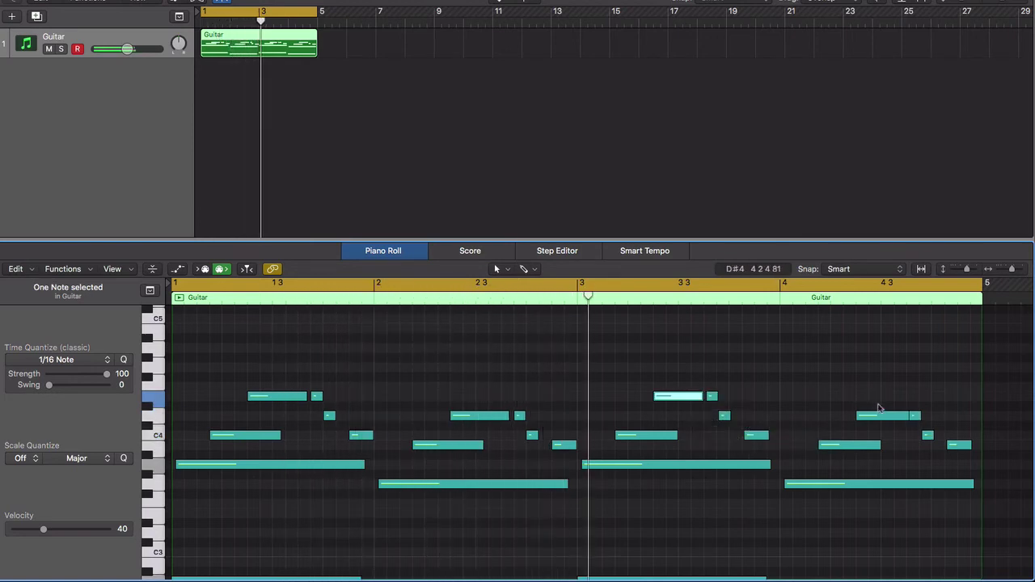
{"action": "left_click", "coordinate": [914, 416]}
{"action": "left_click_drag", "start_coordinate": [914, 417], "coordinate": [892, 420]}
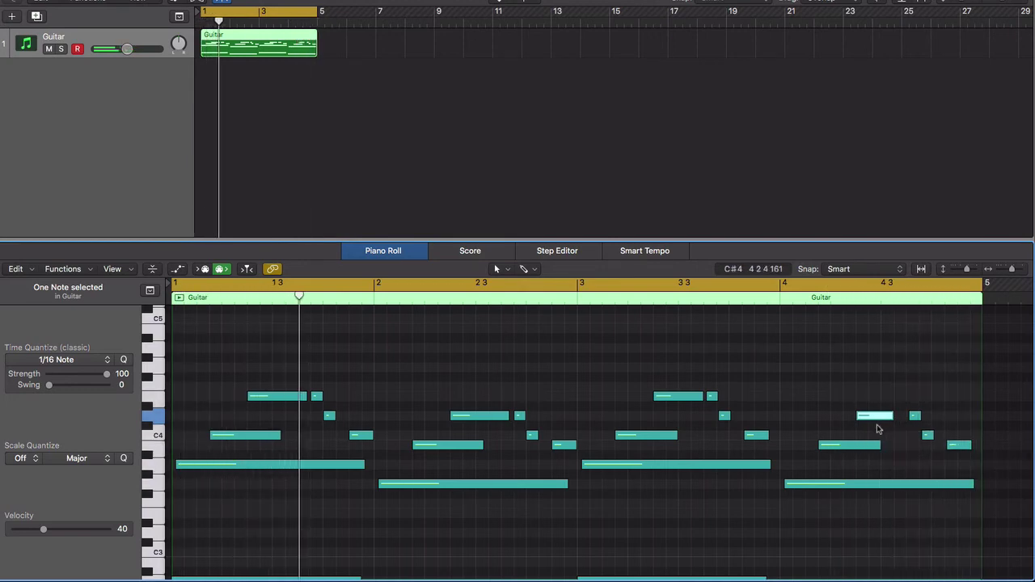
{"action": "key", "text": "t"}
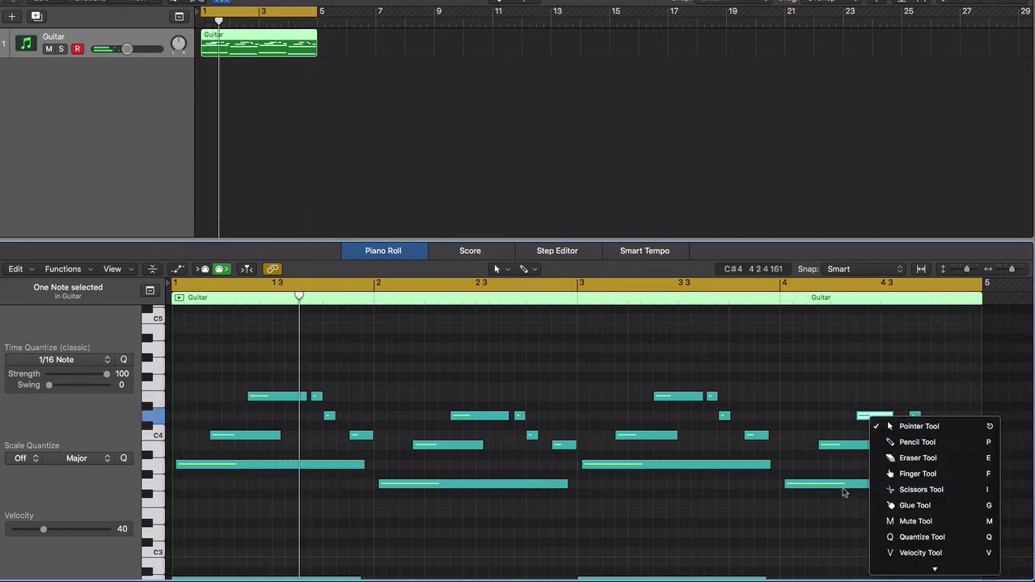
Pencil in a new note near bar 4 3 and shorten it.
{"action": "left_click", "coordinate": [922, 429]}
{"action": "left_click", "coordinate": [897, 397]}
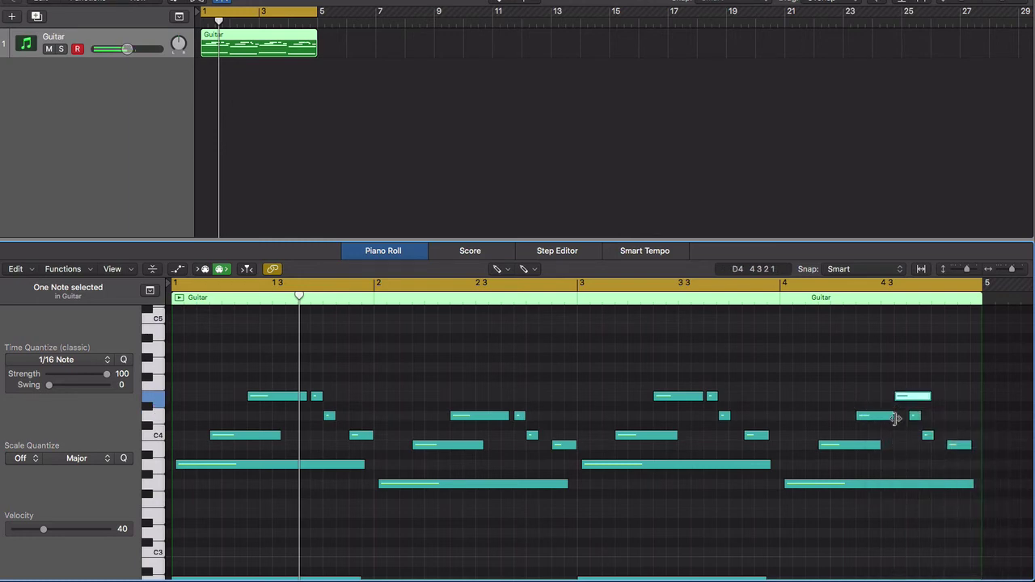
{"action": "left_click_drag", "start_coordinate": [928, 396], "coordinate": [897, 418]}
{"action": "left_click", "coordinate": [902, 419]}
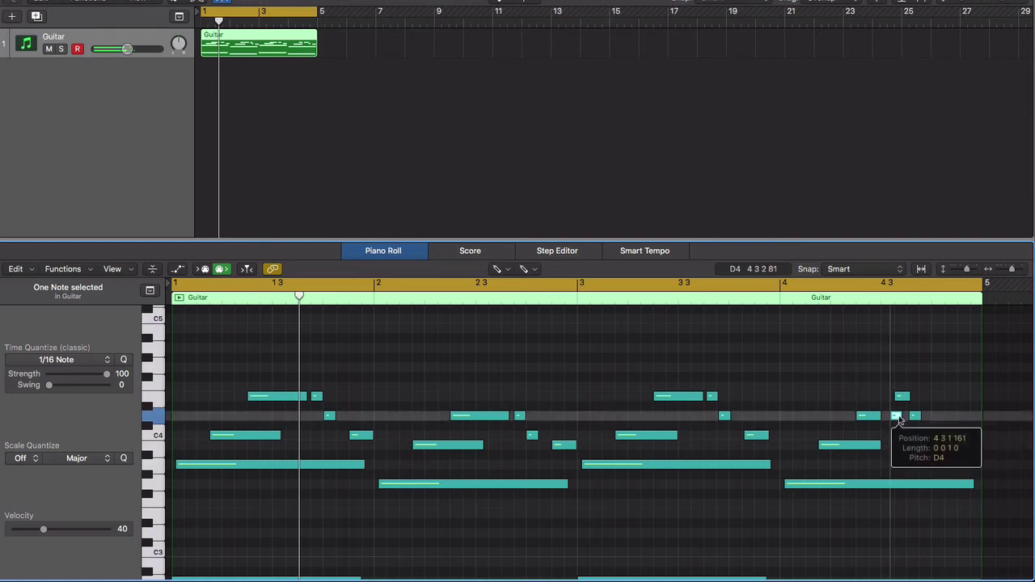
Zoom in on the later bars and trim the D4 note near bar 4 3 shorter.
{"action": "key", "text": "super+Down"}
{"action": "key", "text": "super+Down"}
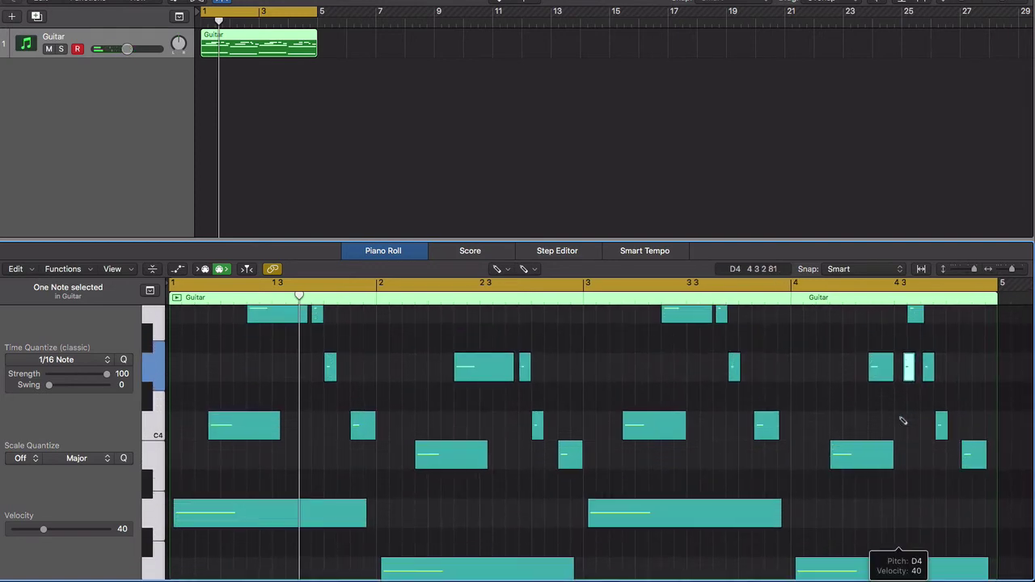
{"action": "key", "text": "super+Right"}
{"action": "key", "text": "super+Right"}
{"action": "key", "text": "super+Right"}
{"action": "key", "text": "super+Right"}
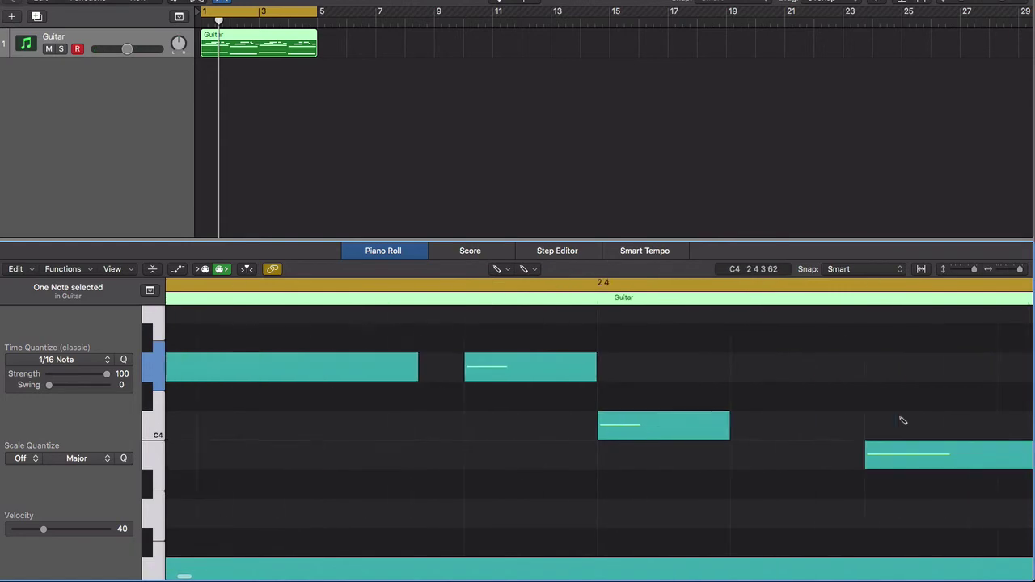
{"action": "key", "text": "super+Right"}
{"action": "key", "text": "super+Right"}
{"action": "key", "text": "super+Right"}
{"action": "key", "text": "super+Right"}
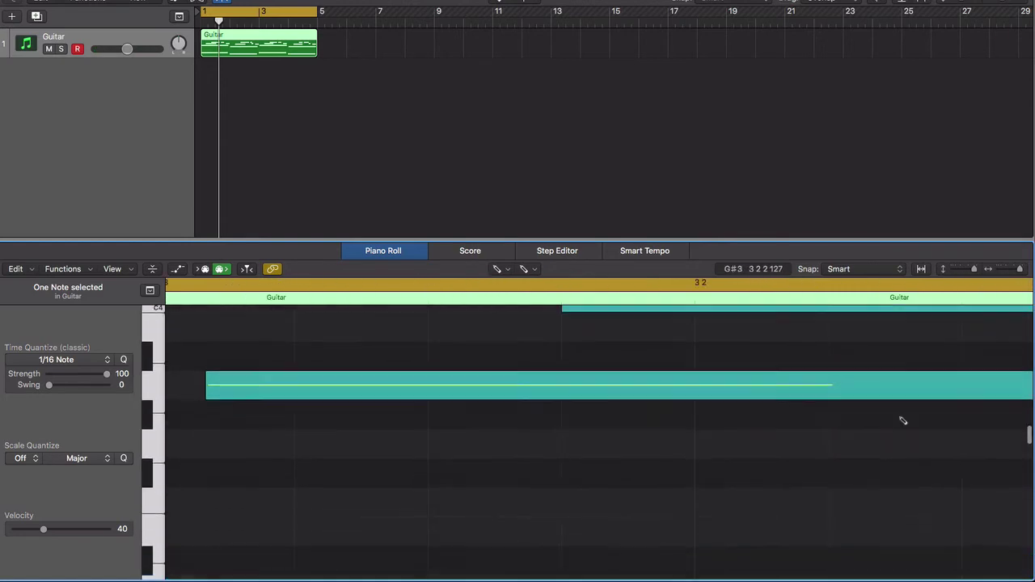
{"action": "key", "text": "super+Left"}
{"action": "key", "text": "super+Left"}
{"action": "key", "text": "super+Left"}
{"action": "key", "text": "super+Right"}
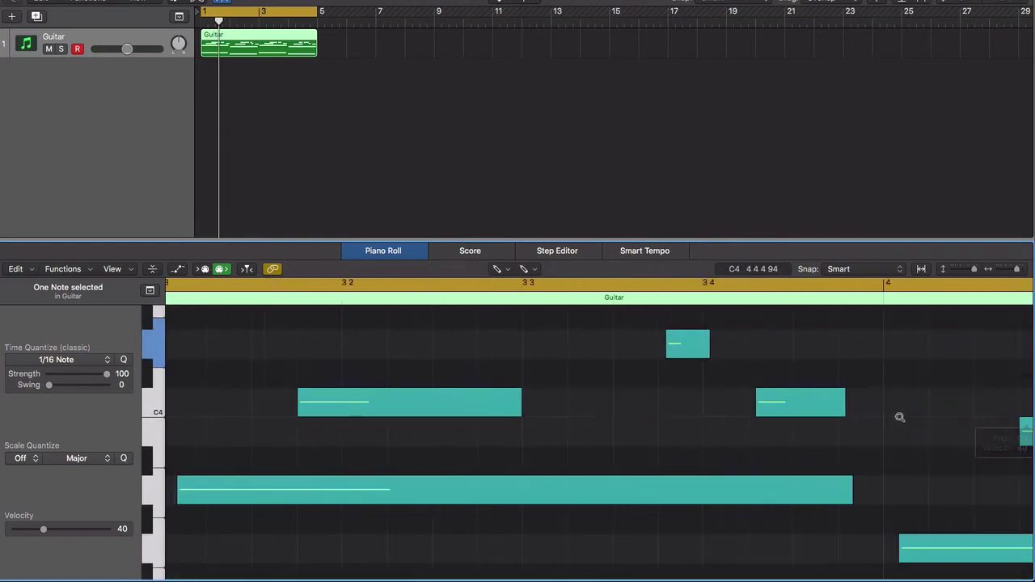
{"action": "key", "text": "super+Right"}
{"action": "scroll", "coordinate": [901, 419], "scroll_direction": "right", "scroll_amount": 12}
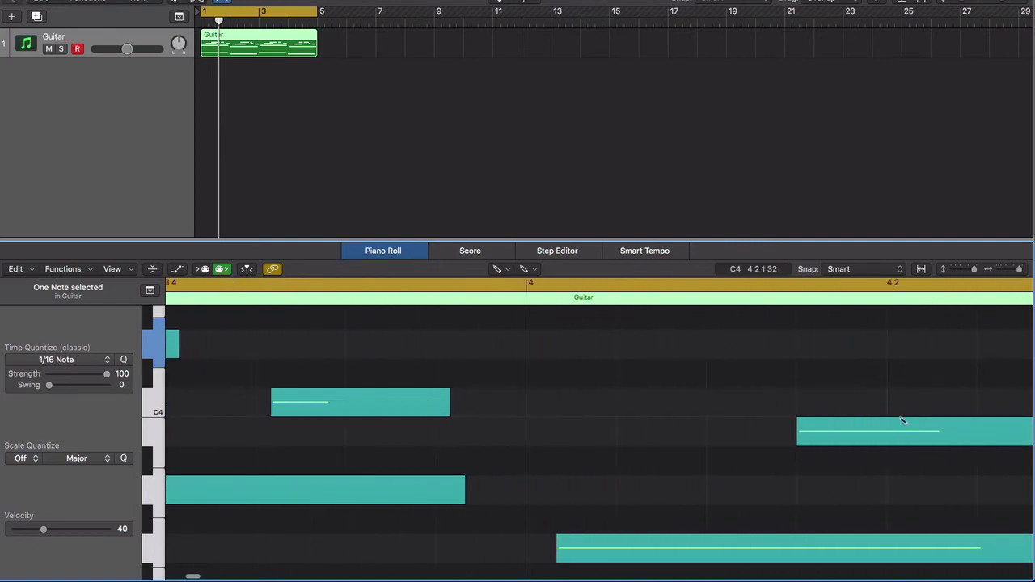
{"action": "scroll", "coordinate": [901, 421], "scroll_direction": "right", "scroll_amount": 15}
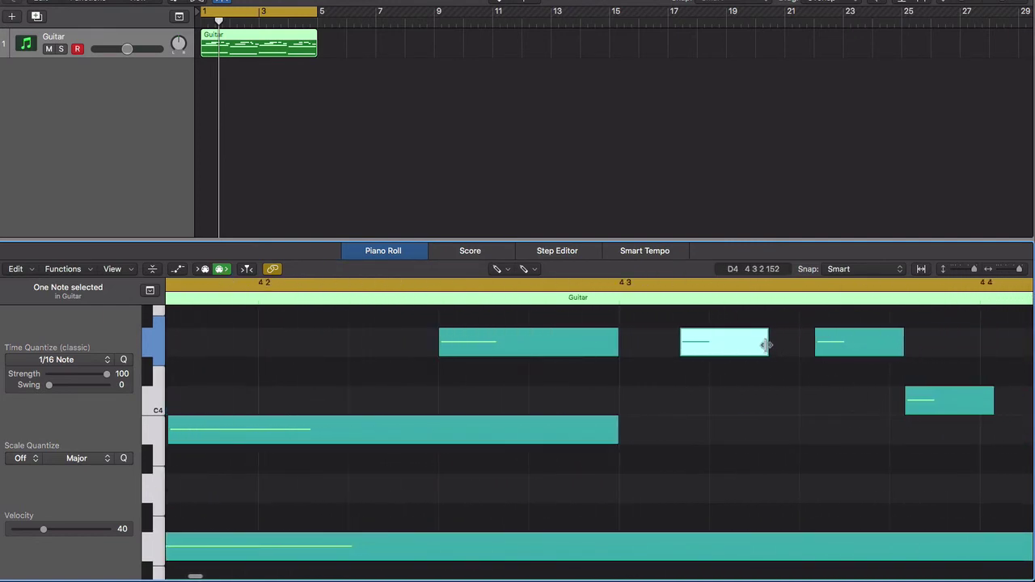
{"action": "left_click_drag", "start_coordinate": [765, 345], "coordinate": [713, 346]}
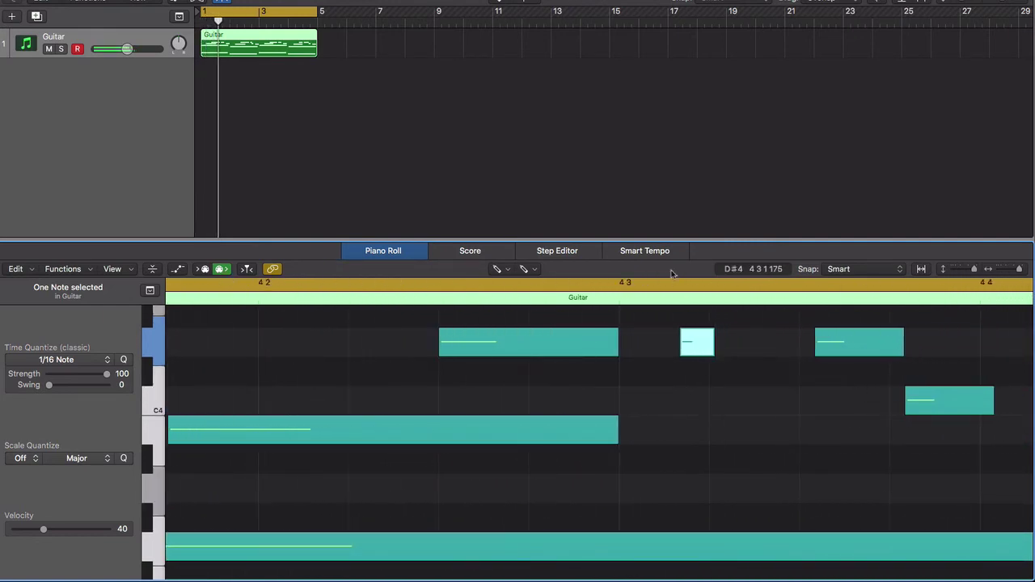
Marquee-select the final five strum notes and nudge them one sixteenth later.
{"action": "left_click_drag", "start_coordinate": [671, 241], "coordinate": [671, 109]}
{"action": "left_click", "coordinate": [627, 362], "text": "ctrl+alt"}
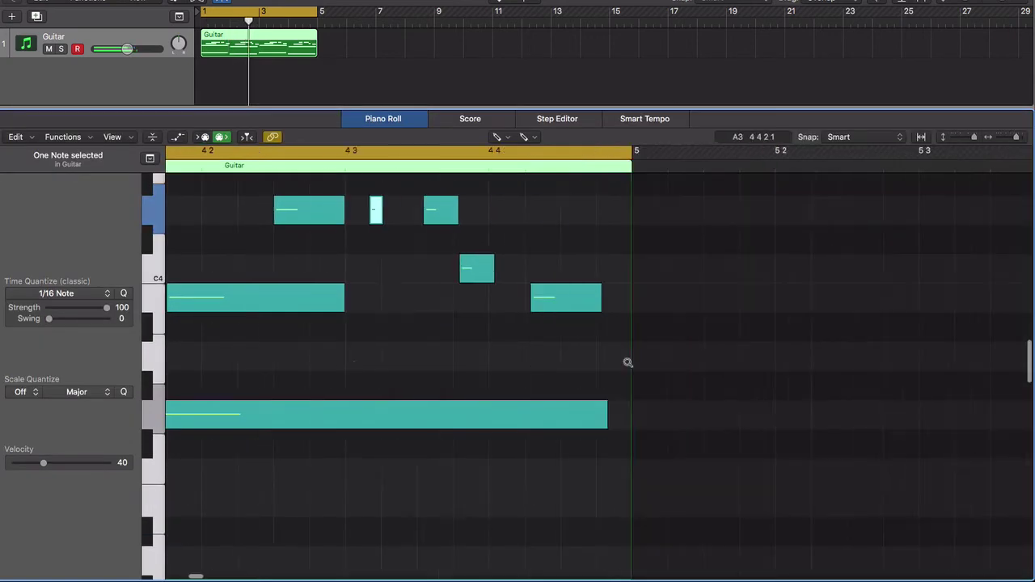
{"action": "left_click", "coordinate": [627, 363], "text": "ctrl+alt"}
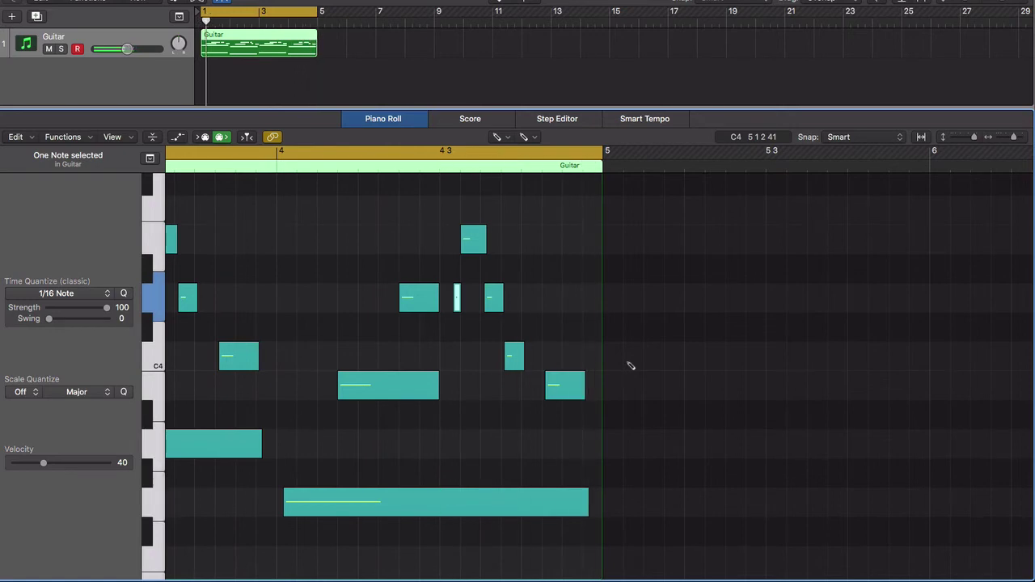
{"action": "key", "text": "t"}
{"action": "key", "text": "t"}
{"action": "left_click_drag", "start_coordinate": [461, 193], "coordinate": [630, 544]}
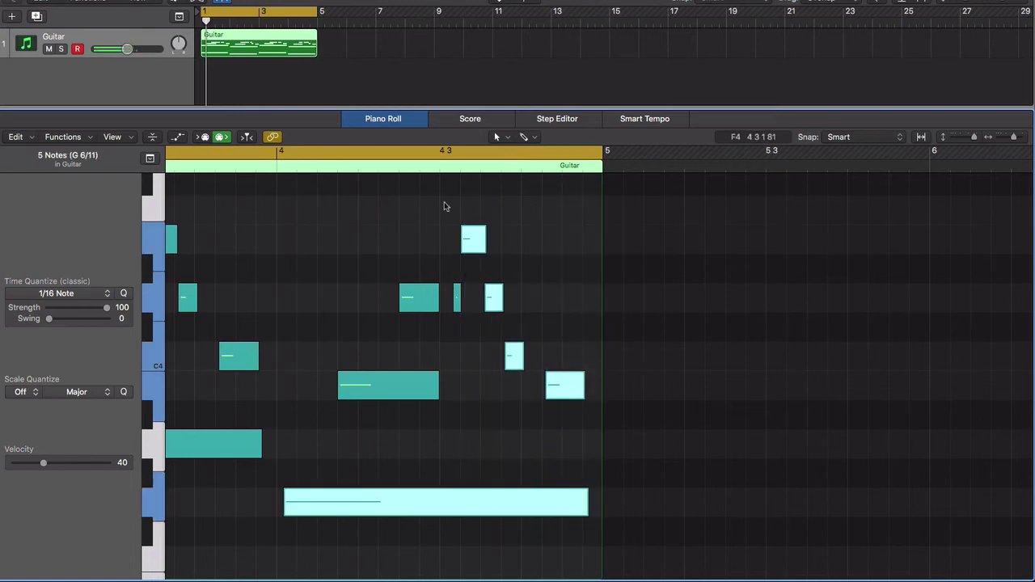
{"action": "left_click_drag", "start_coordinate": [443, 202], "coordinate": [602, 443]}
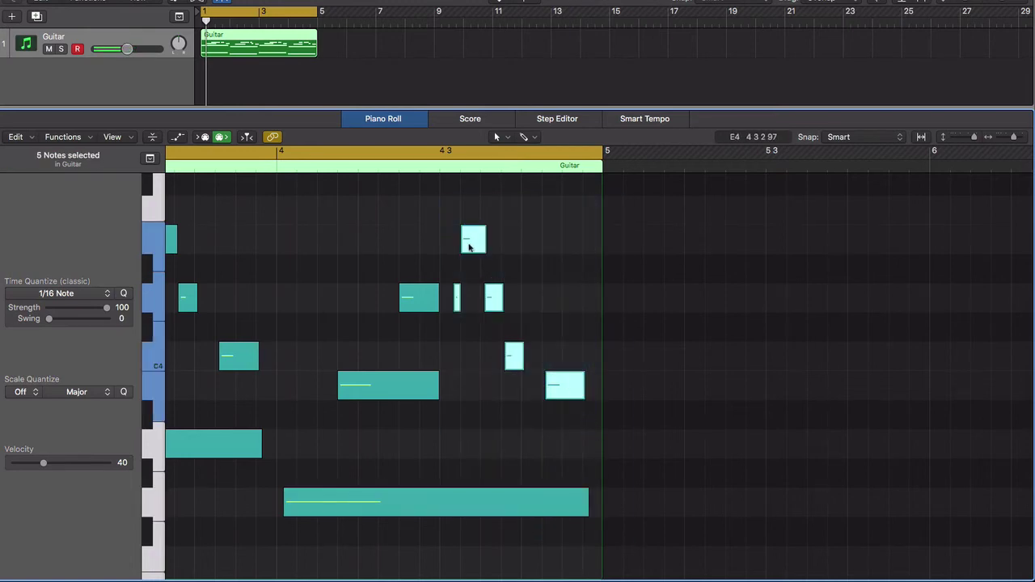
{"action": "key", "text": "alt+Right"}
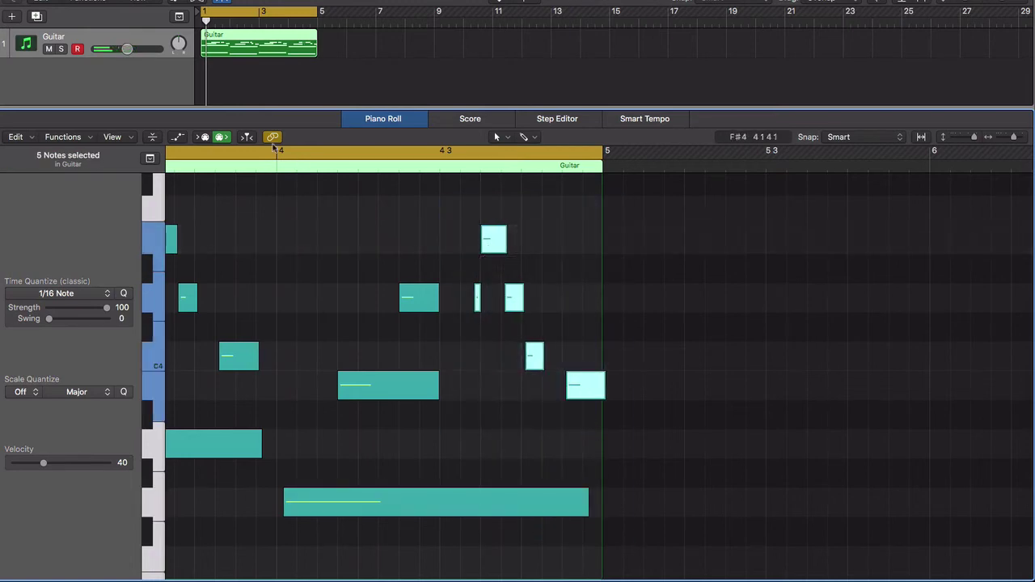
Play back the region from an earlier point to hear the revised final strum.
{"action": "left_click", "coordinate": [236, 165]}
{"action": "left_click", "coordinate": [237, 156]}
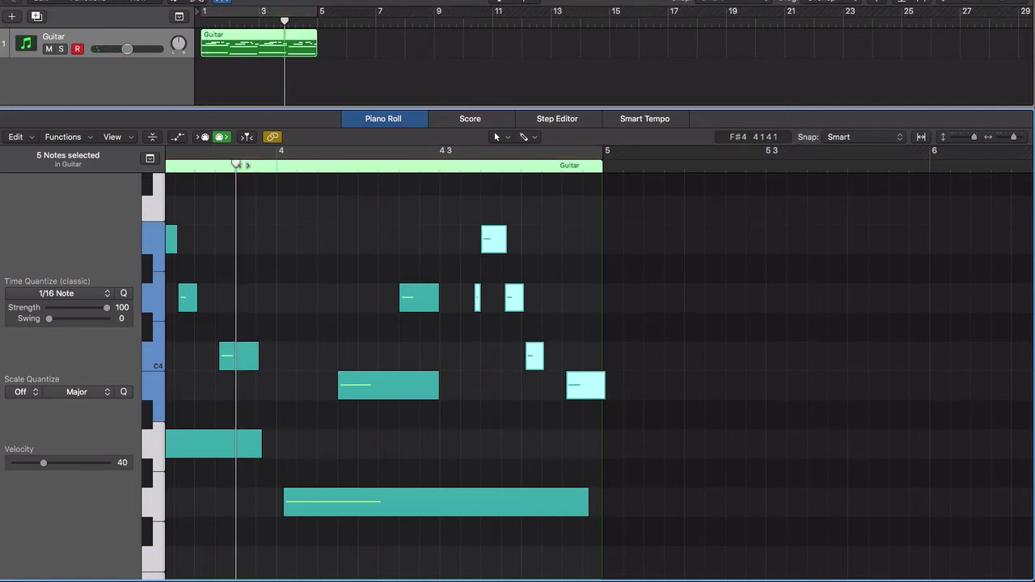
{"action": "key", "text": "space"}
{"action": "key", "text": "c"}
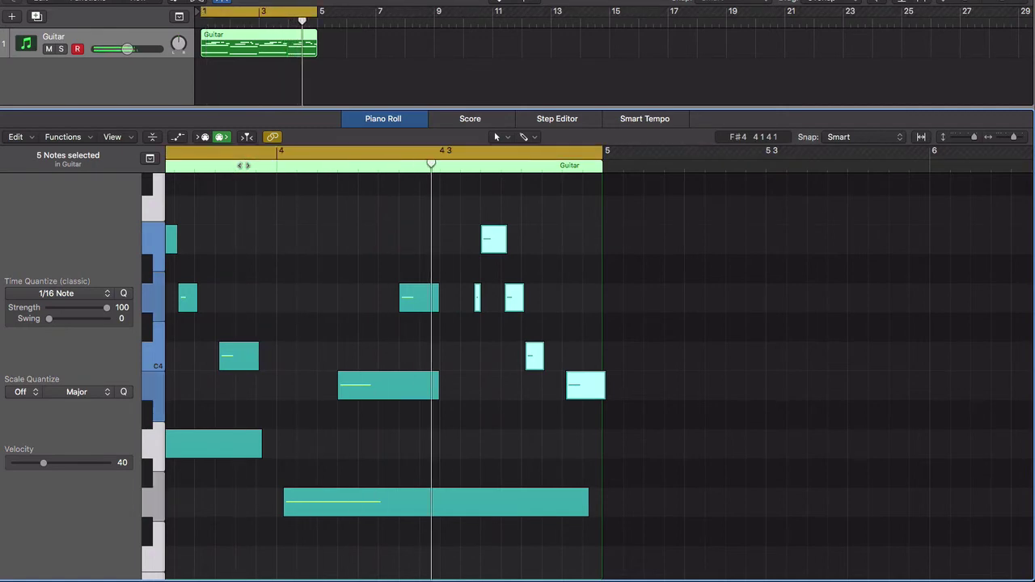
{"action": "key", "text": "space"}
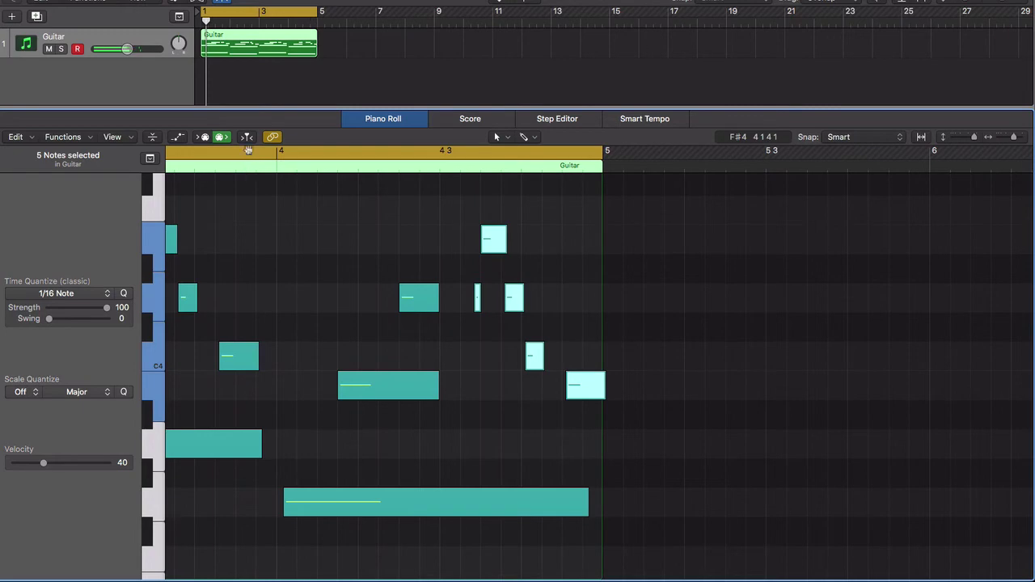
{"action": "key", "text": "space"}
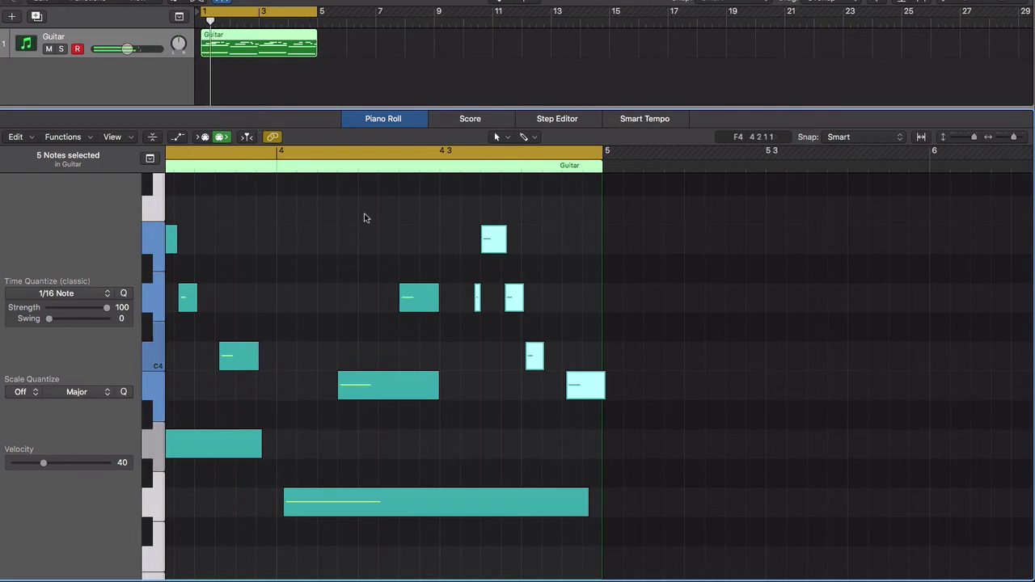
Show the Note Velocity lane, clear the selection, then select all 30 Guitar notes.
{"action": "scroll", "coordinate": [374, 311], "scroll_direction": "down", "scroll_amount": 10}
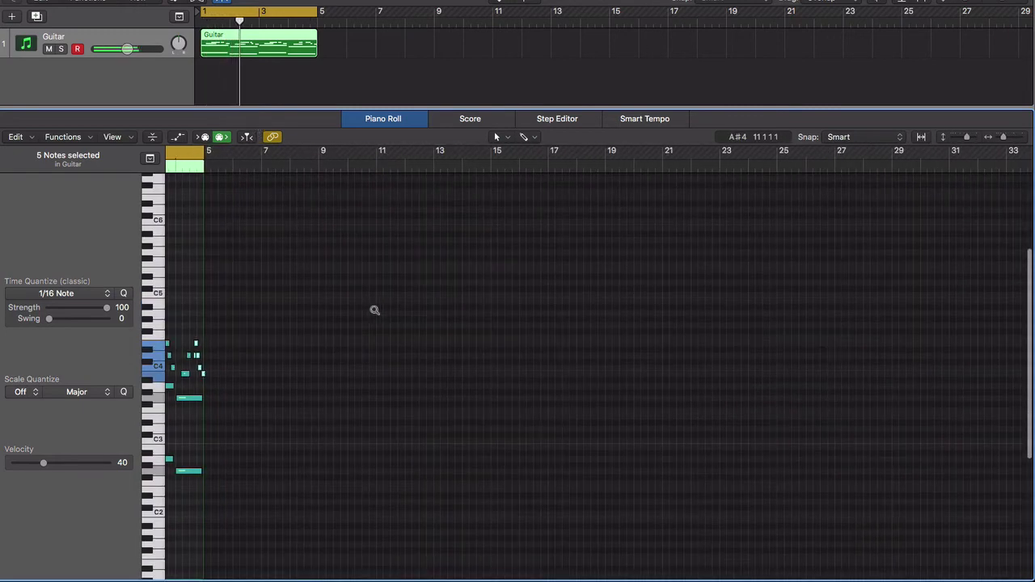
{"action": "scroll", "coordinate": [374, 311], "scroll_direction": "up", "scroll_amount": 10}
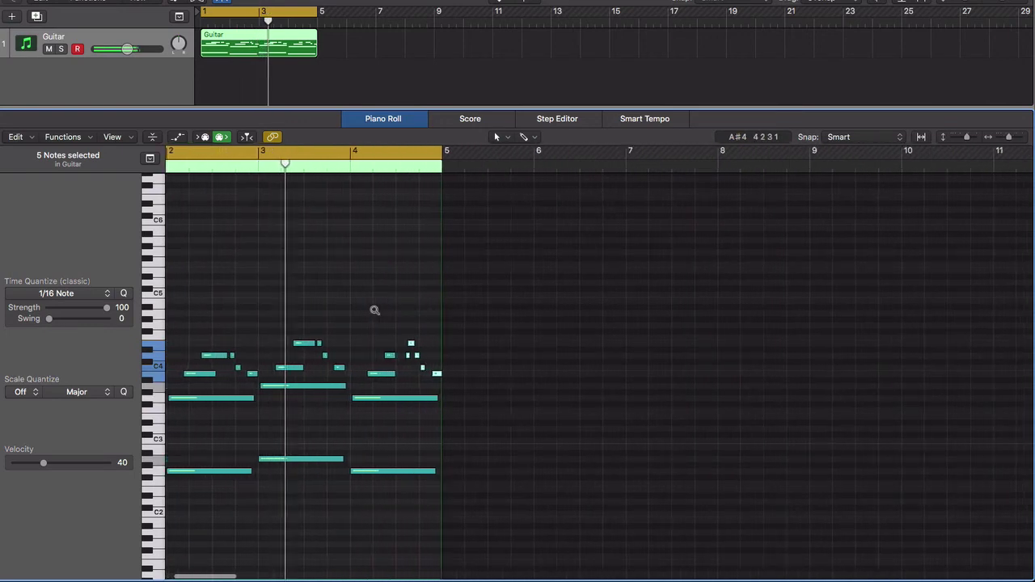
{"action": "scroll", "coordinate": [374, 313], "scroll_direction": "right", "scroll_amount": 2}
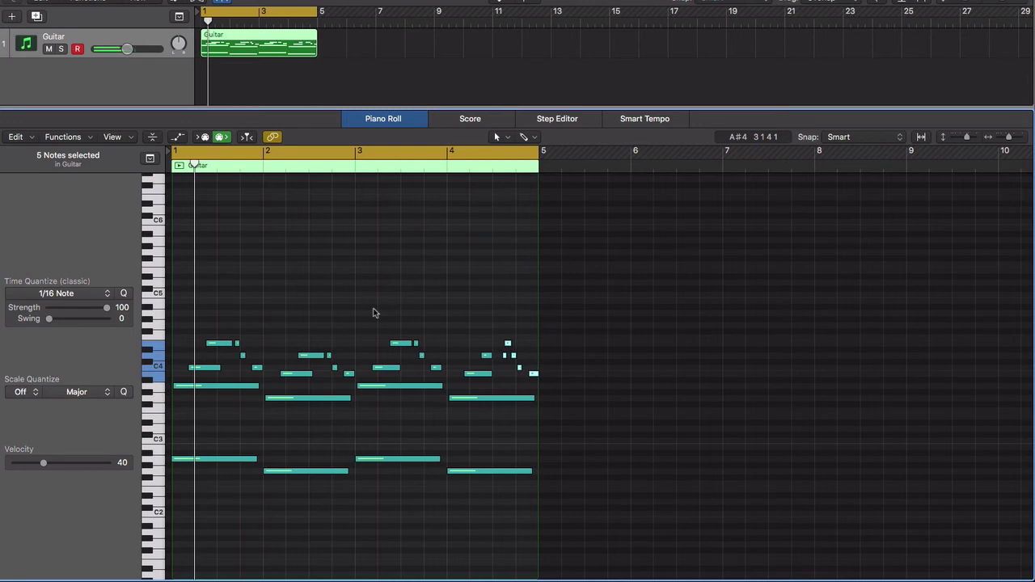
{"action": "left_click", "coordinate": [178, 136]}
{"action": "scroll", "coordinate": [242, 467], "scroll_direction": "down", "scroll_amount": 3}
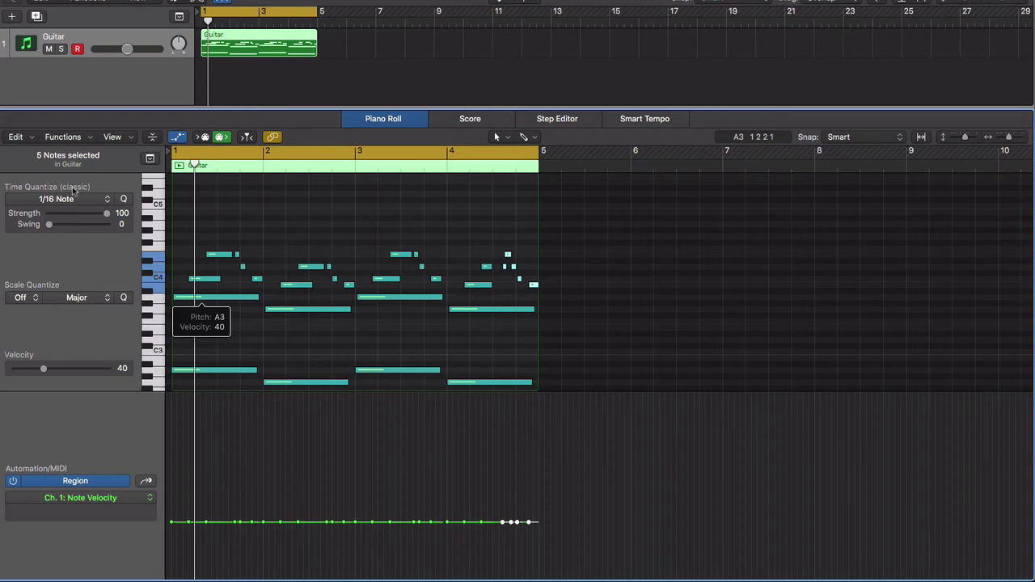
{"action": "left_click", "coordinate": [262, 202]}
{"action": "key", "text": "super+a"}
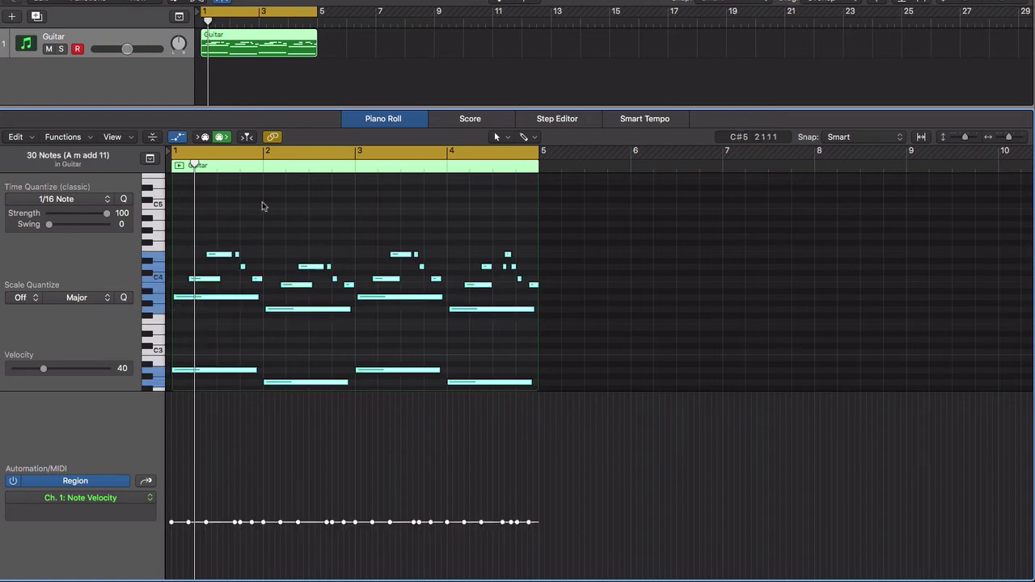
Humanize the selected notes with ±10 random position, velocity and length, then deselect them.
{"action": "left_click", "coordinate": [62, 139]}
{"action": "mouse_move", "coordinate": [93, 250]}
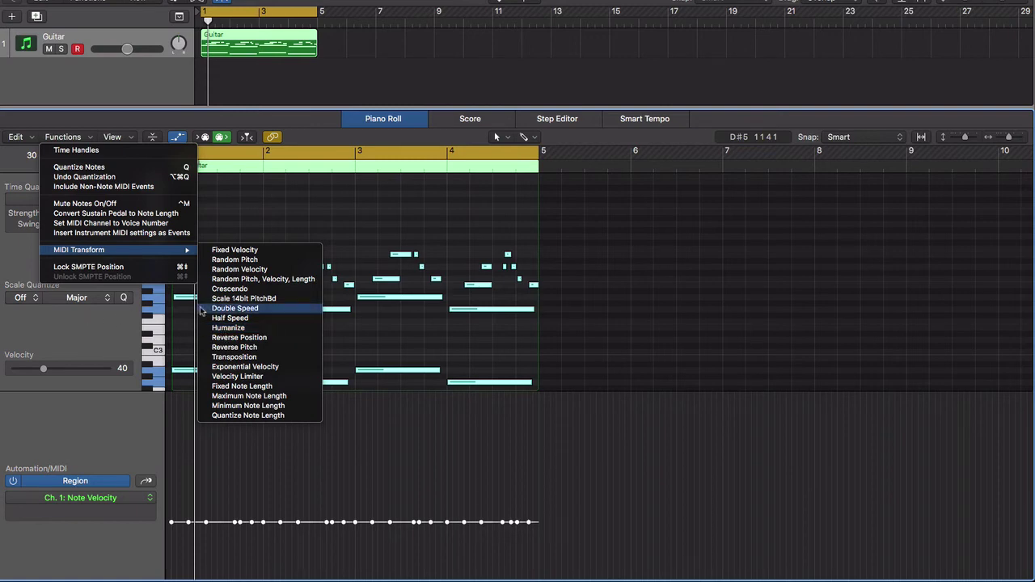
{"action": "left_click", "coordinate": [220, 328]}
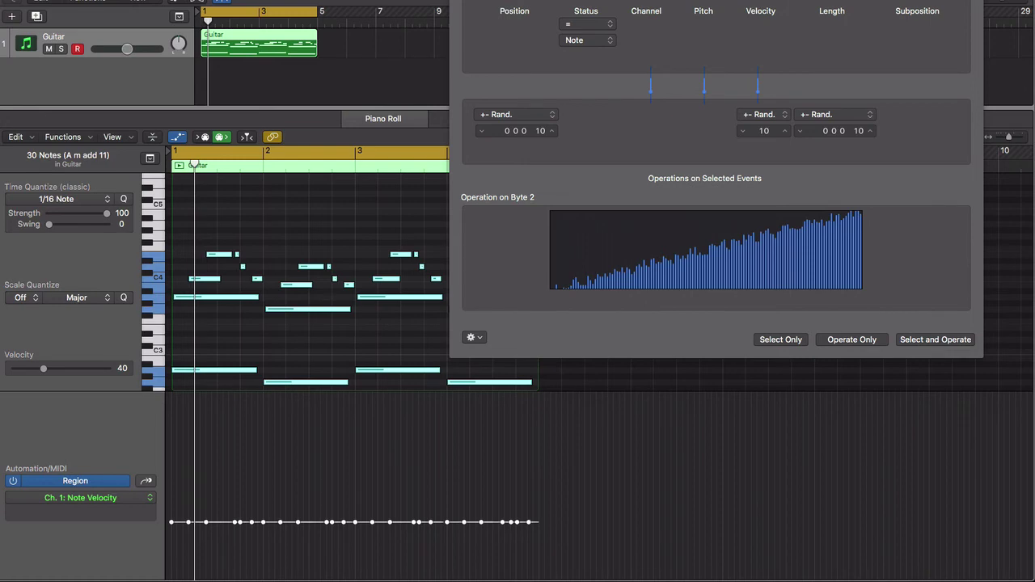
{"action": "key", "text": "super+w"}
{"action": "left_click", "coordinate": [312, 206]}
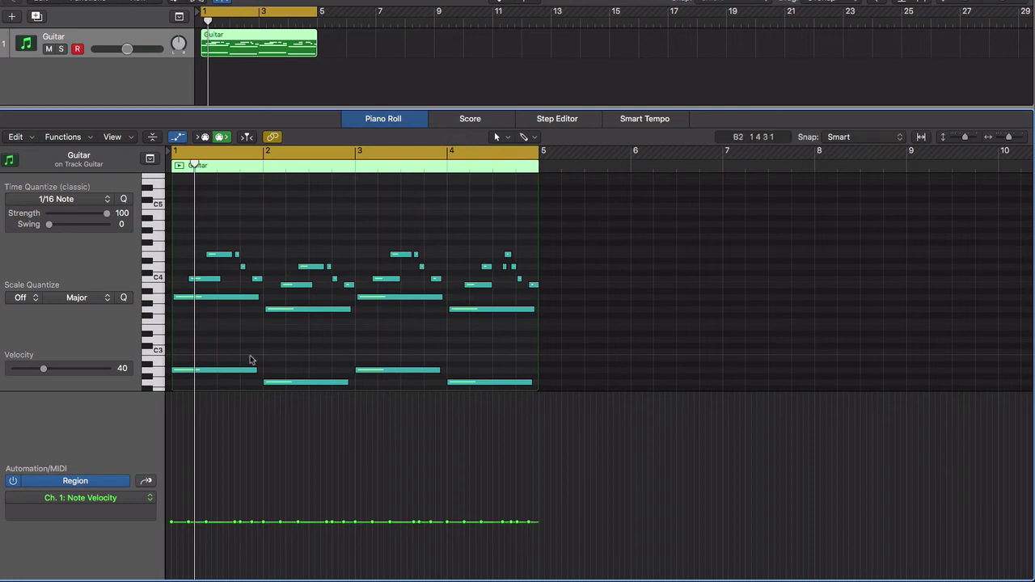
With the Velocity Tool, drop the four bass notes to velocity 33, then bars 2 and 4 to 28.
{"action": "scroll", "coordinate": [249, 359], "scroll_direction": "down", "scroll_amount": 3}
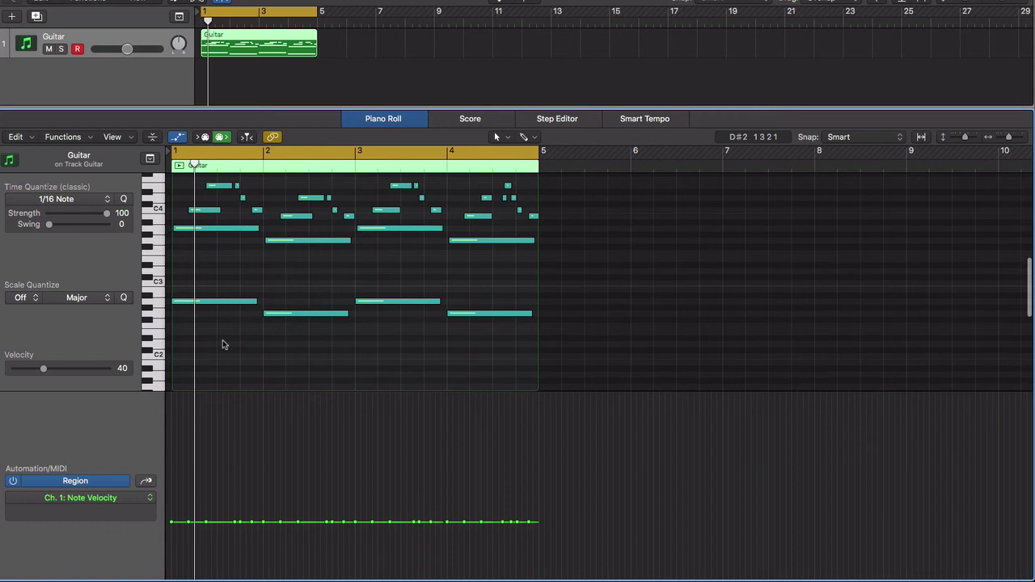
{"action": "key", "text": "t"}
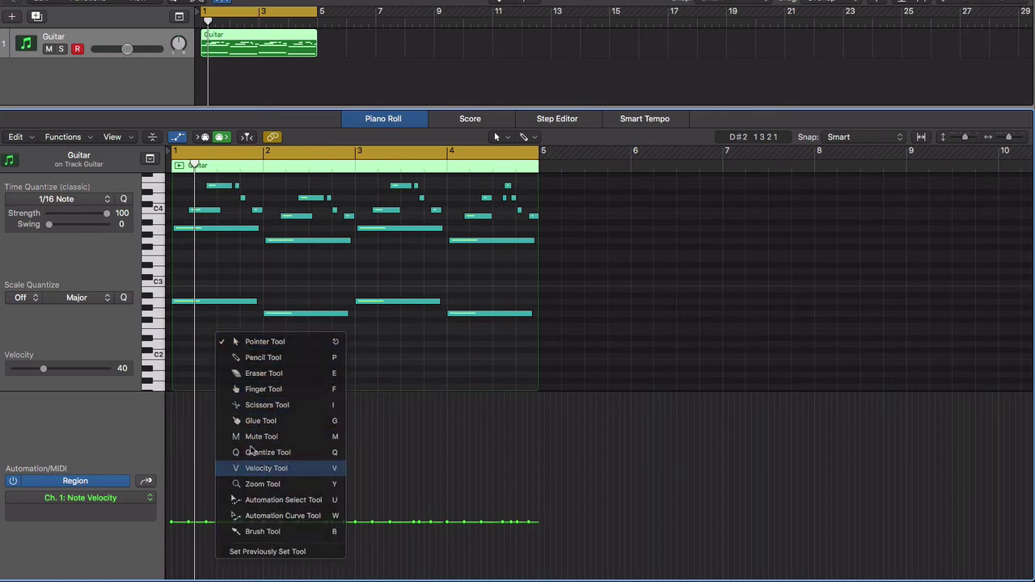
{"action": "key", "text": "v"}
{"action": "left_click_drag", "start_coordinate": [213, 287], "coordinate": [455, 334]}
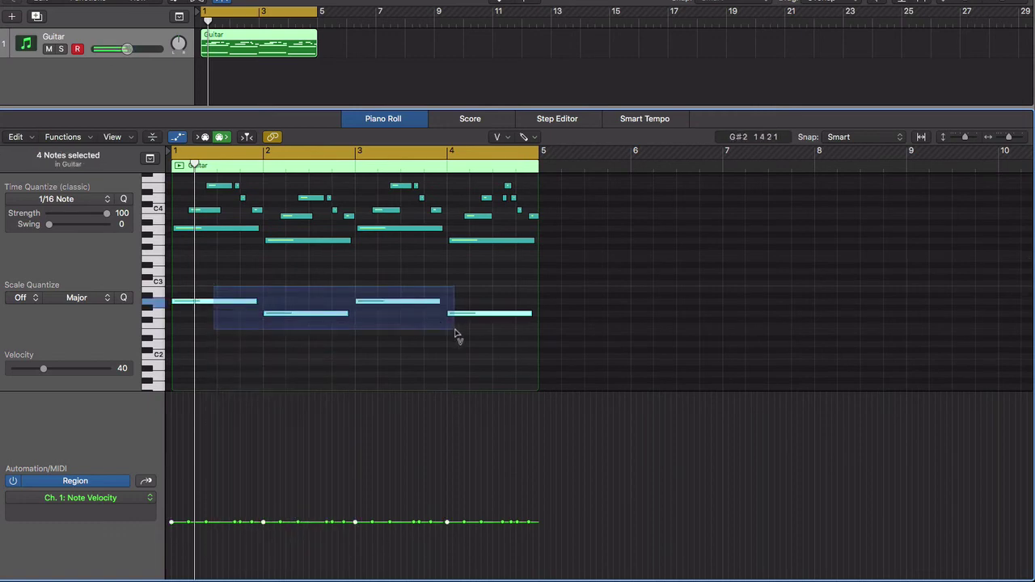
{"action": "left_click_drag", "start_coordinate": [234, 303], "coordinate": [232, 316]}
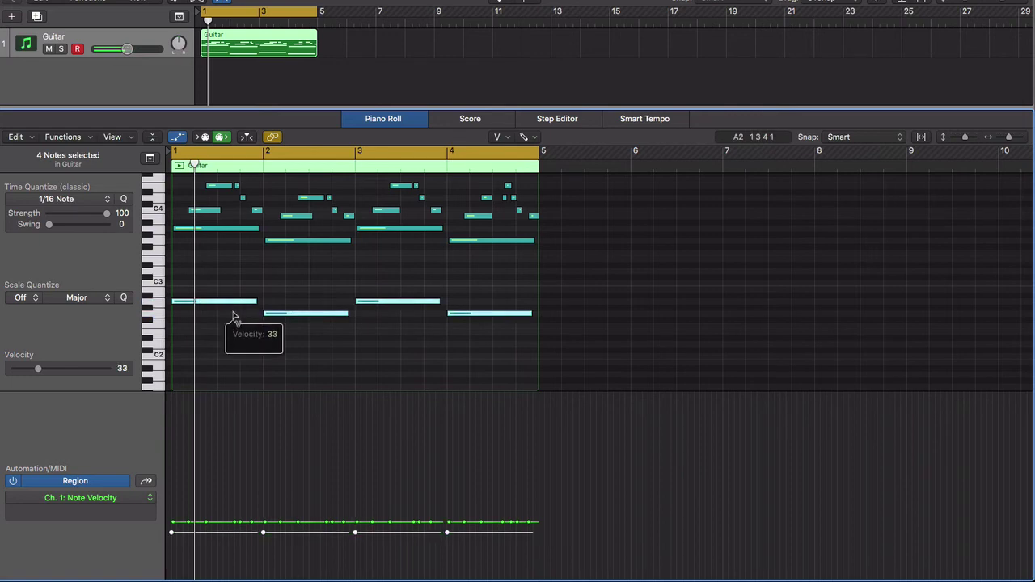
{"action": "left_click", "coordinate": [317, 333]}
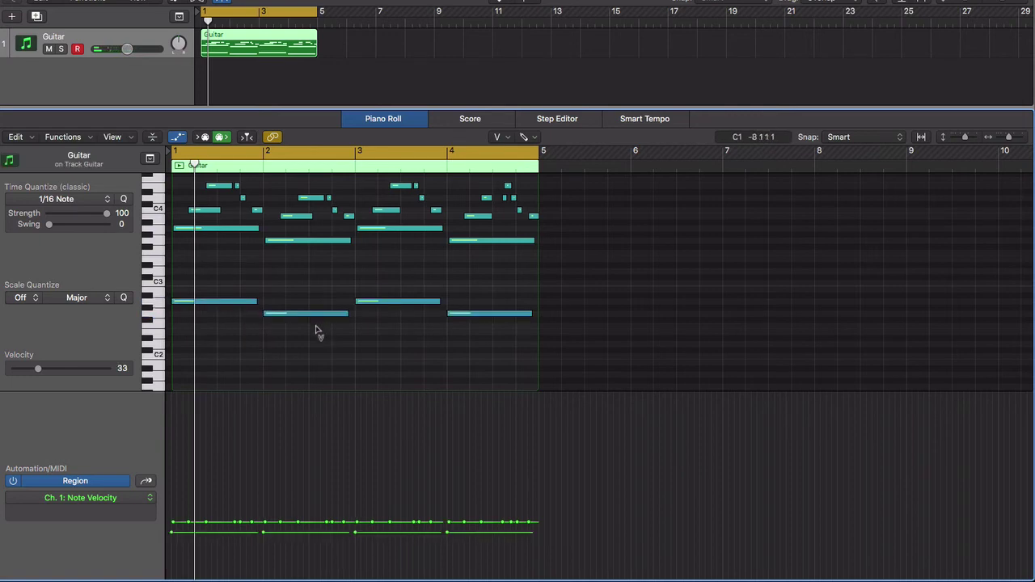
{"action": "left_click_drag", "start_coordinate": [316, 316], "coordinate": [317, 327]}
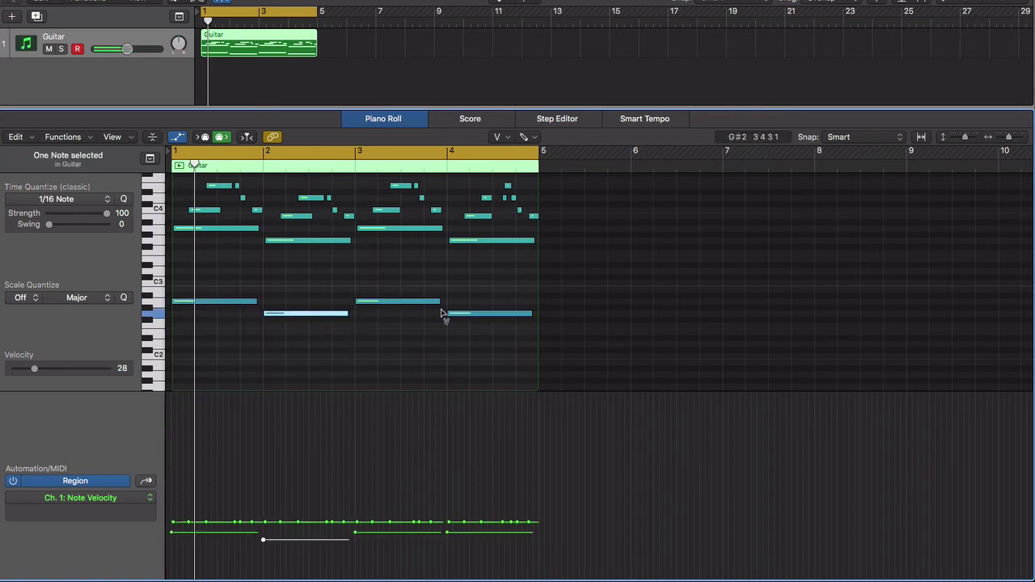
{"action": "left_click", "coordinate": [423, 301]}
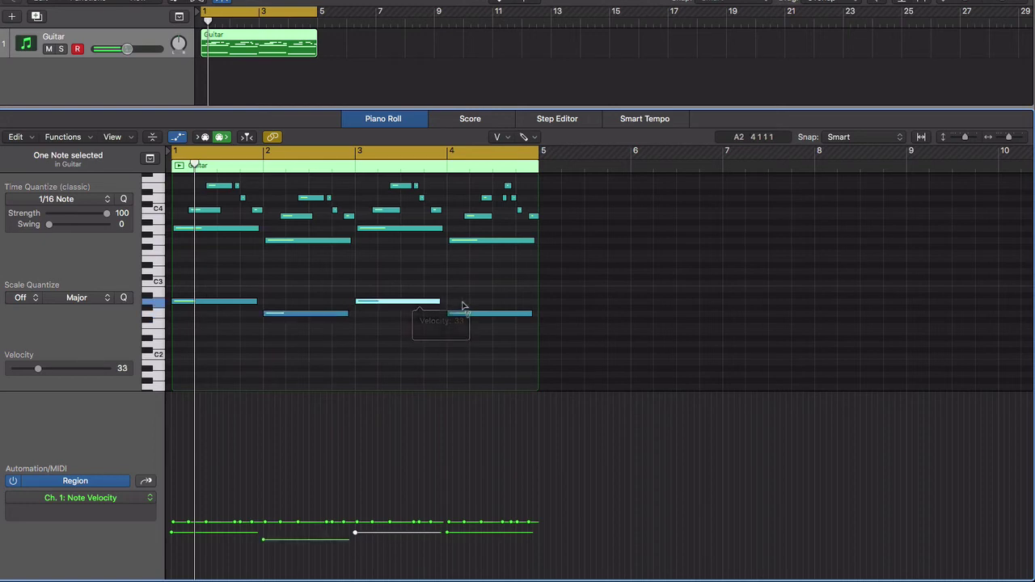
{"action": "left_click_drag", "start_coordinate": [467, 314], "coordinate": [473, 326]}
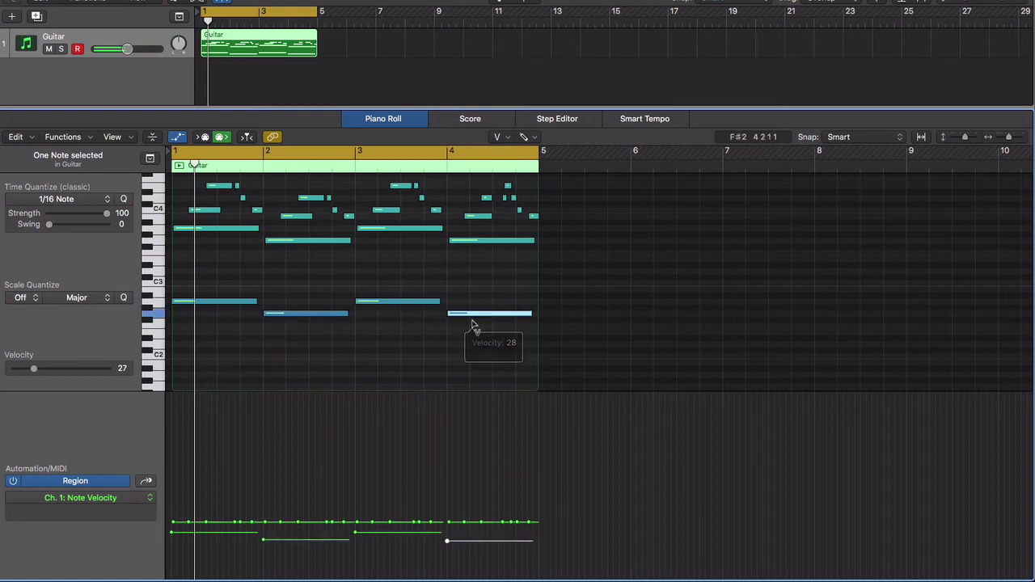
{"action": "key", "text": "super+Right"}
{"action": "key", "text": "super+Right"}
{"action": "key", "text": "super+Right"}
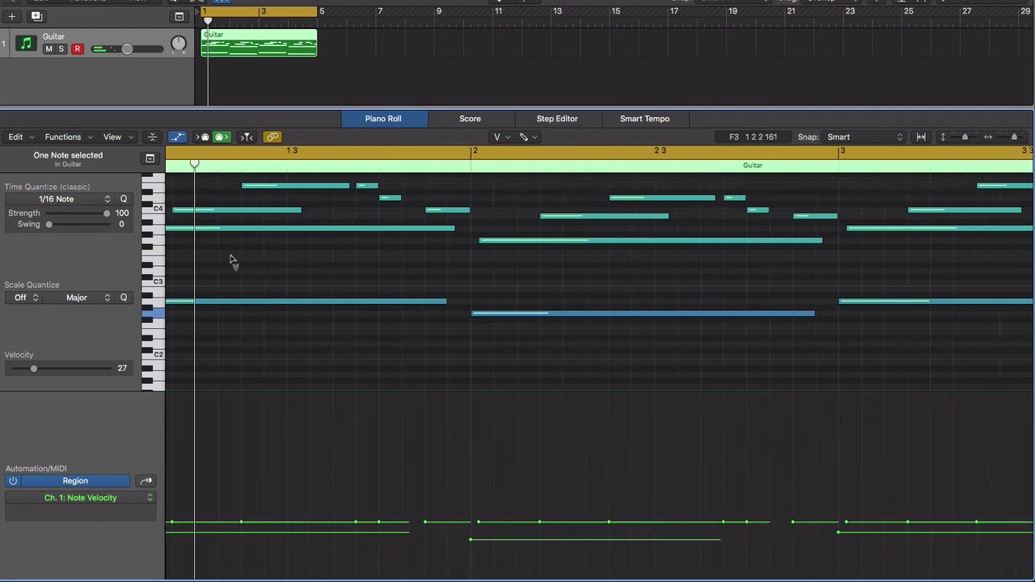
Adjust bar 1 chord velocities, raising the C4 note to 44 and lowering a short note to 32.
{"action": "key", "text": "super+Right"}
{"action": "key", "text": "super+Right"}
{"action": "key", "text": "super+Down"}
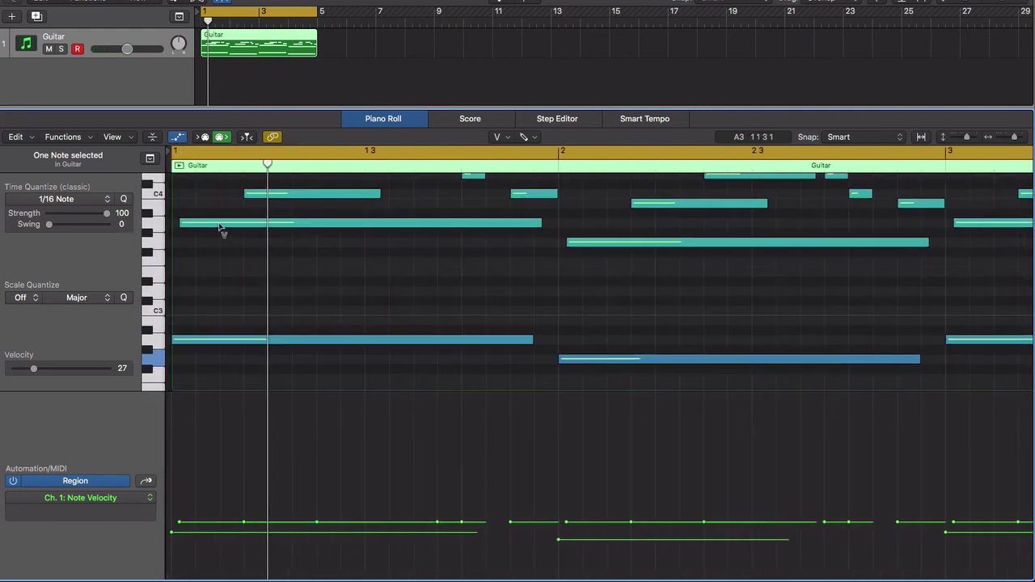
{"action": "left_click_drag", "start_coordinate": [218, 227], "coordinate": [221, 236]}
{"action": "left_click_drag", "start_coordinate": [253, 201], "coordinate": [253, 198]}
{"action": "scroll", "coordinate": [316, 224], "scroll_direction": "up", "scroll_amount": 4}
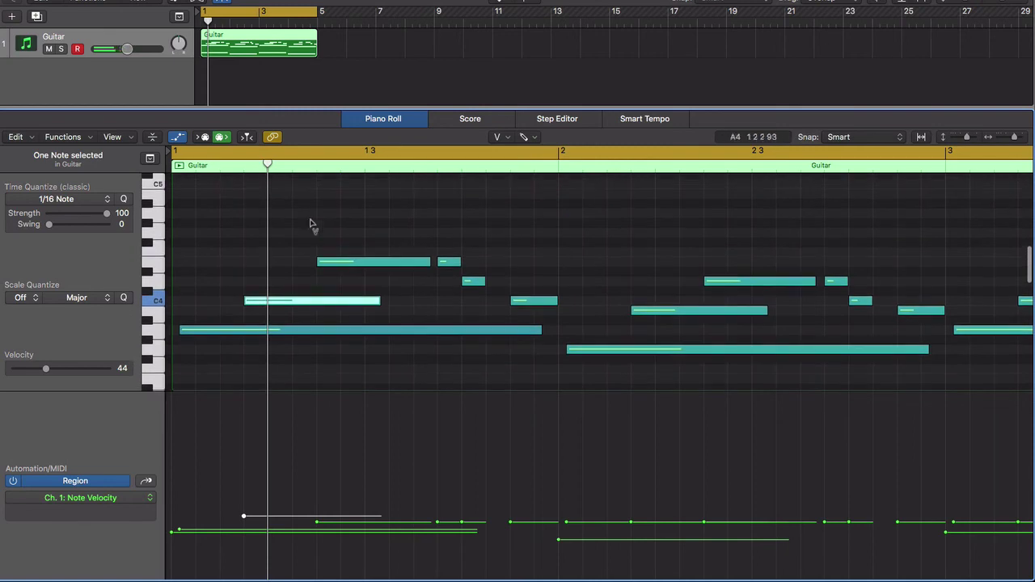
{"action": "left_click", "coordinate": [330, 259]}
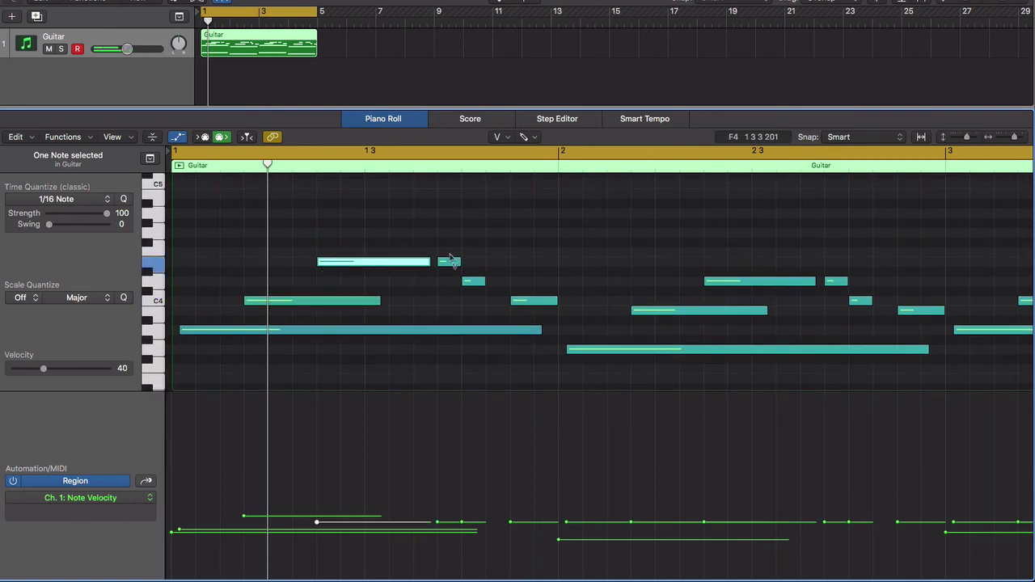
{"action": "left_click_drag", "start_coordinate": [449, 262], "coordinate": [520, 304]}
Trim the starts of a chord note, the later C4 and the E4 slightly later, then play back.
{"action": "key", "text": "super+Right"}
{"action": "key", "text": "super+Right"}
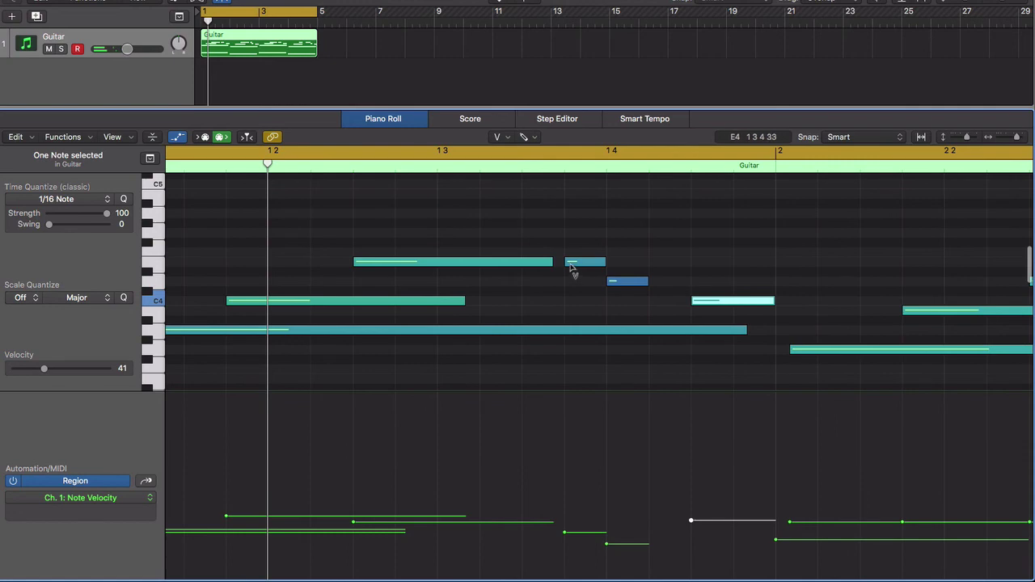
{"action": "left_click_drag", "start_coordinate": [565, 263], "coordinate": [615, 283]}
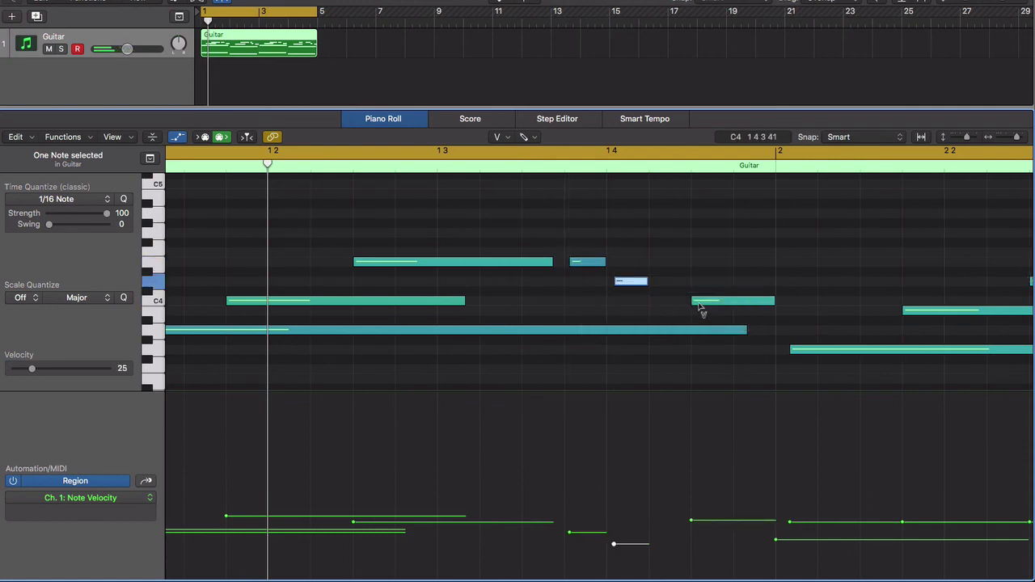
{"action": "left_click_drag", "start_coordinate": [693, 303], "coordinate": [700, 303]}
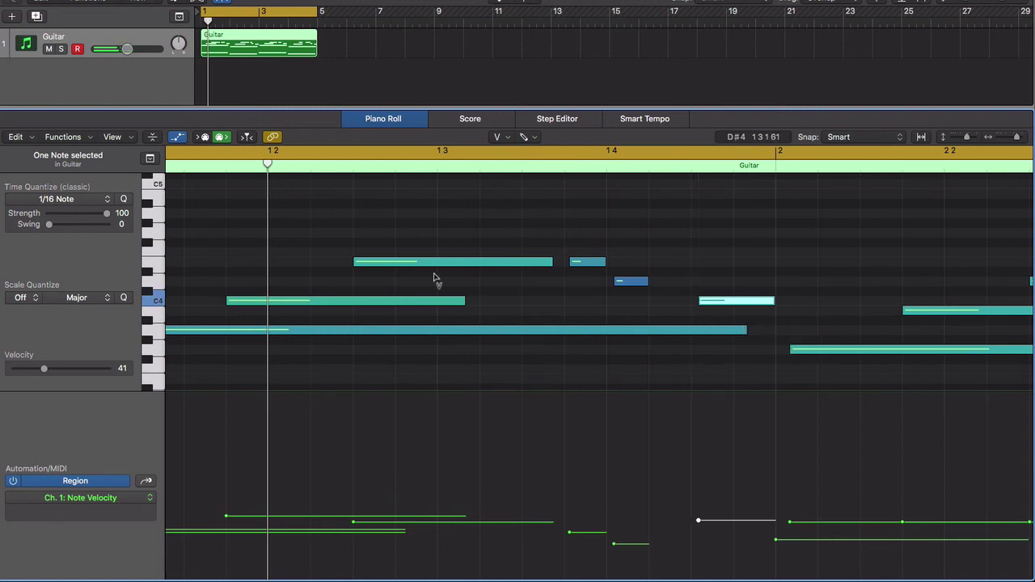
{"action": "left_click_drag", "start_coordinate": [355, 262], "coordinate": [376, 261]}
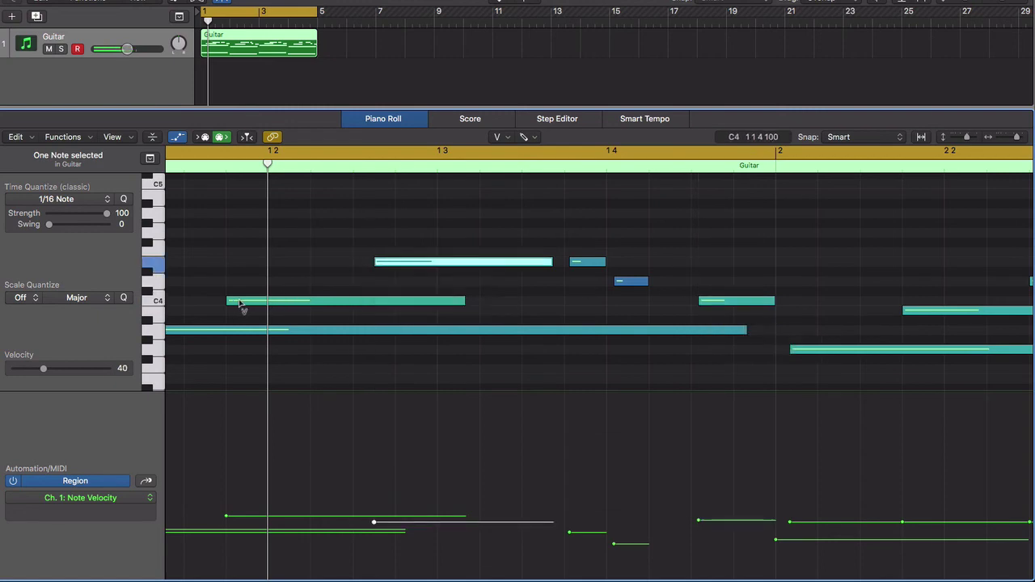
{"action": "left_click", "coordinate": [239, 303]}
{"action": "key", "text": "Delete"}
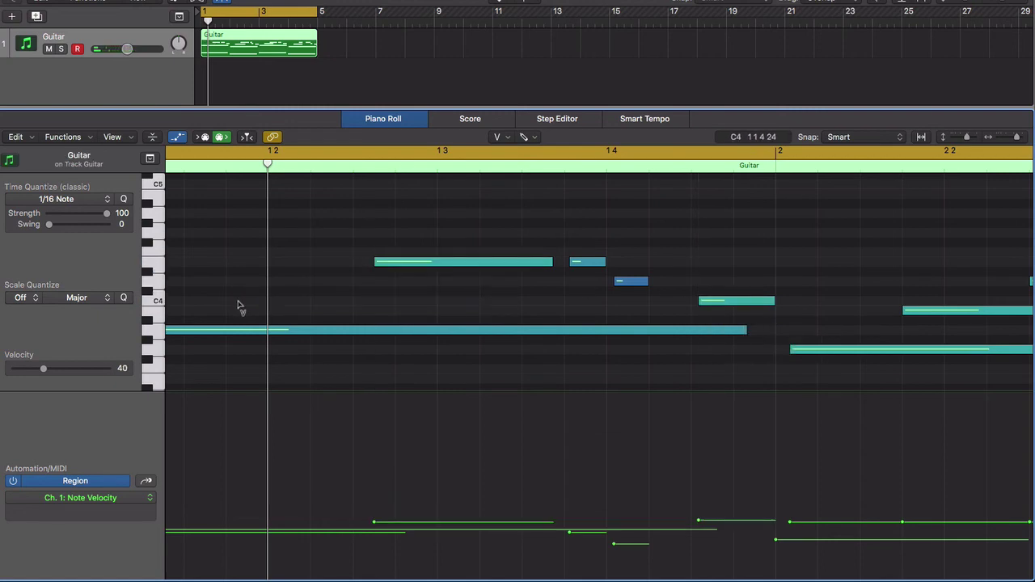
{"action": "key", "text": "super+z"}
{"action": "left_click_drag", "start_coordinate": [226, 301], "coordinate": [244, 300]}
{"action": "scroll", "coordinate": [242, 303], "scroll_direction": "left", "scroll_amount": 3}
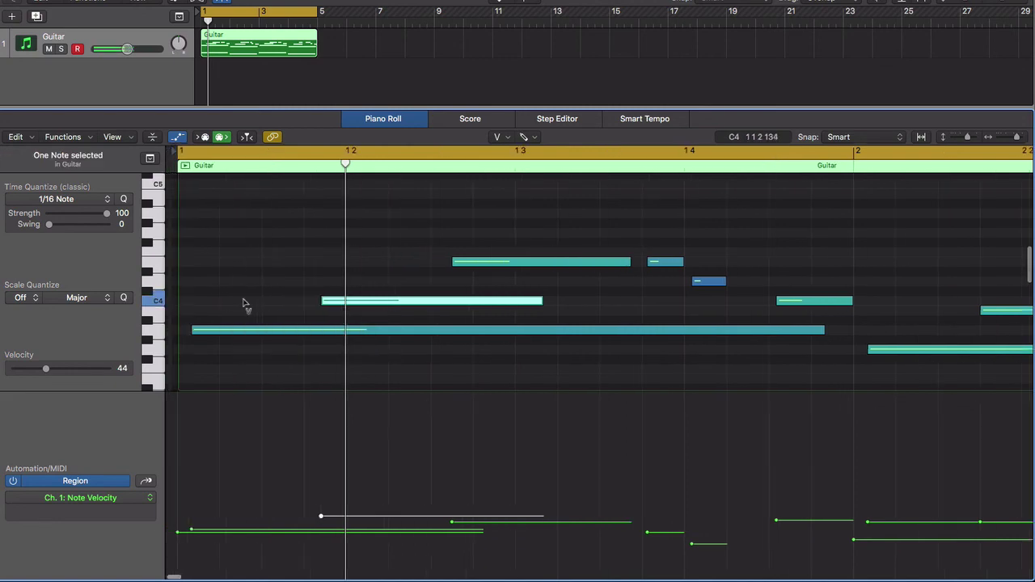
{"action": "key", "text": "space"}
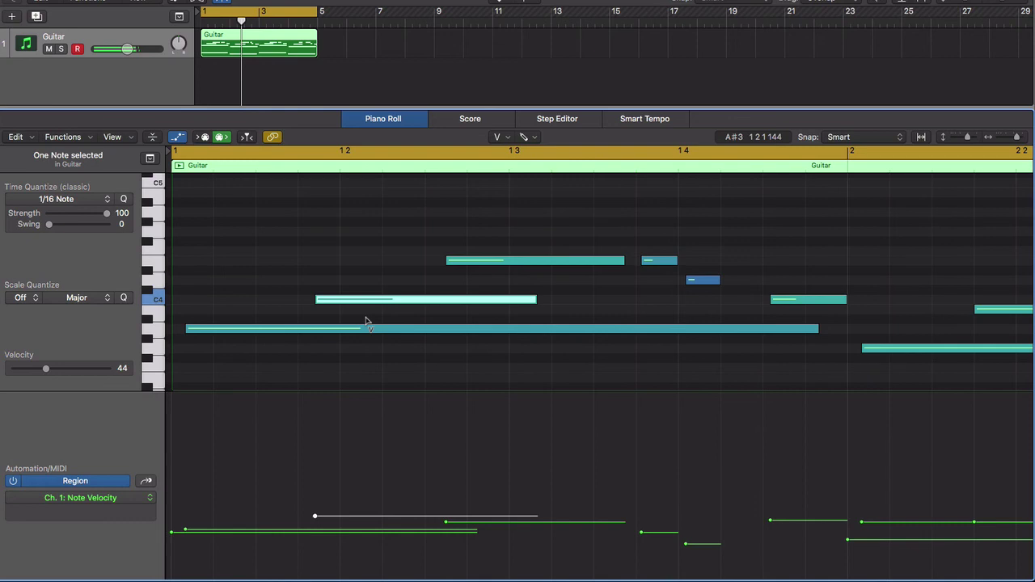
{"action": "left_click", "coordinate": [742, 309], "text": "ctrl+alt"}
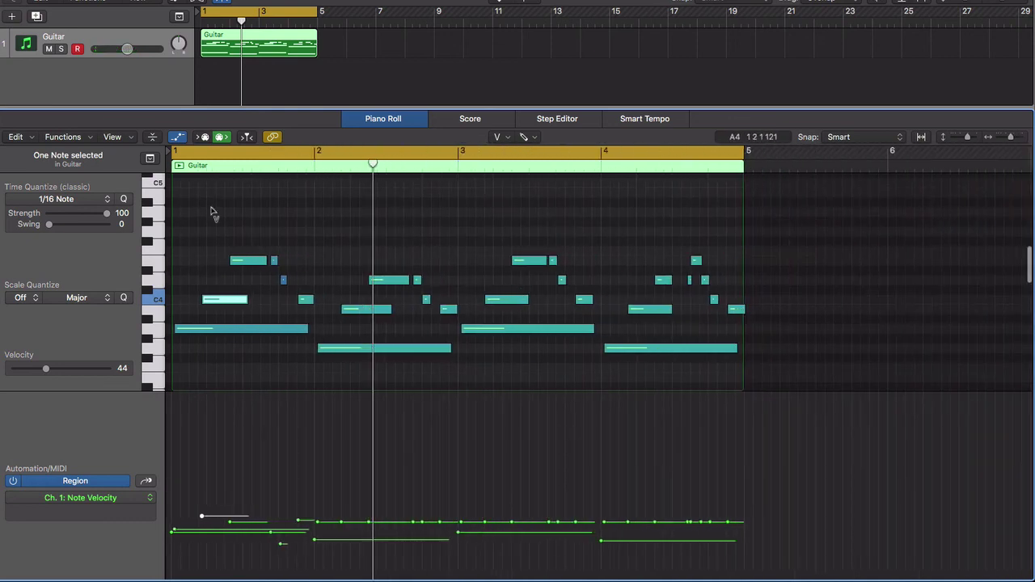
Hide the velocity lane and transpose all 30 notes down two semitones to G m add 11.
{"action": "left_click", "coordinate": [178, 138]}
{"action": "left_click", "coordinate": [301, 224]}
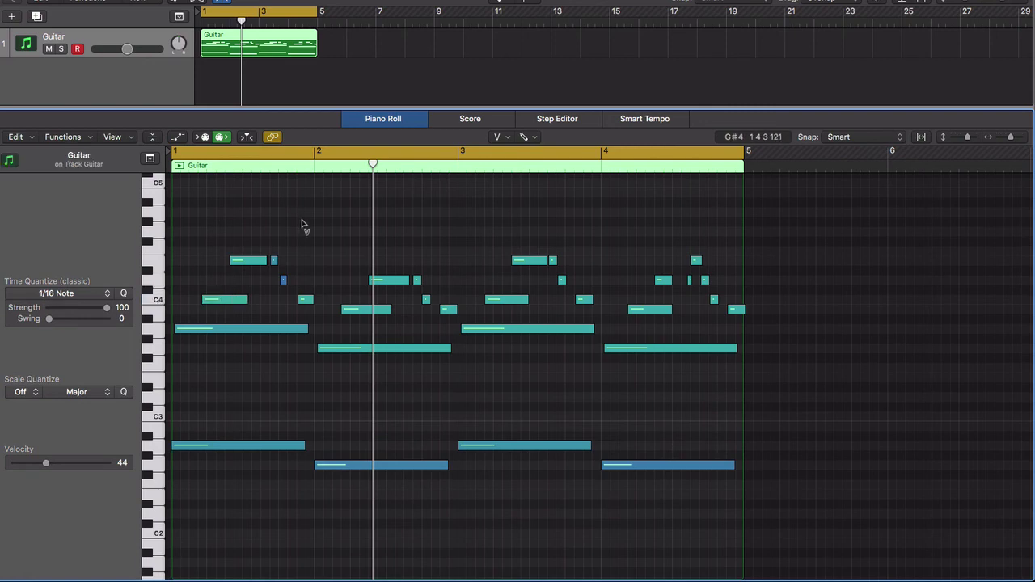
{"action": "key", "text": "super+a"}
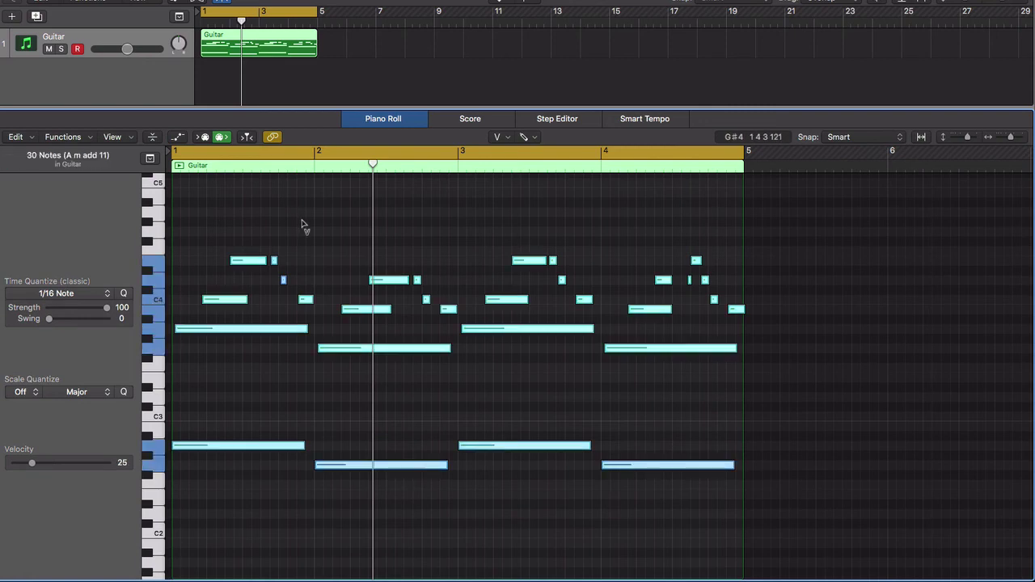
{"action": "key", "text": "alt+Down"}
{"action": "key", "text": "alt+Down"}
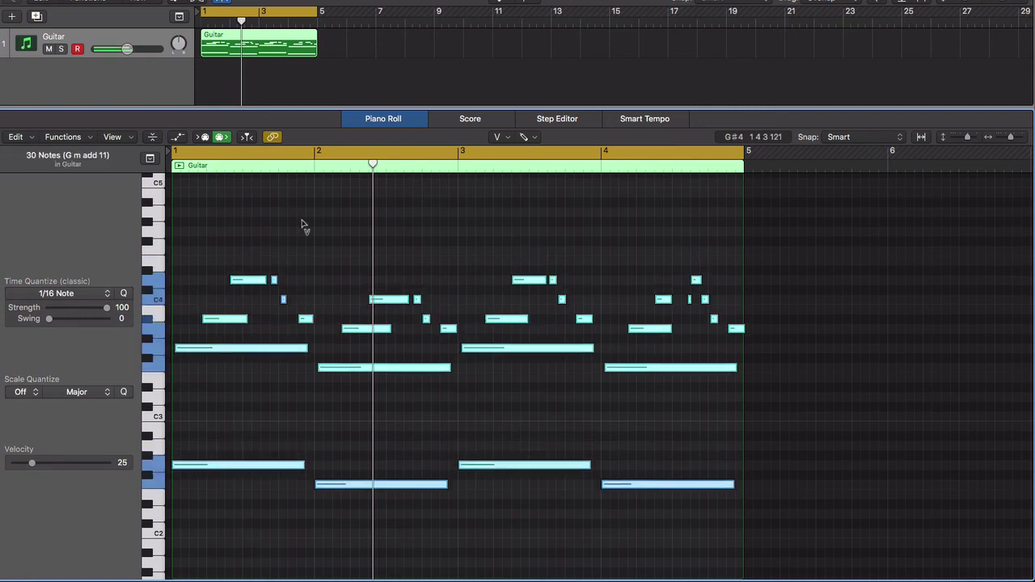